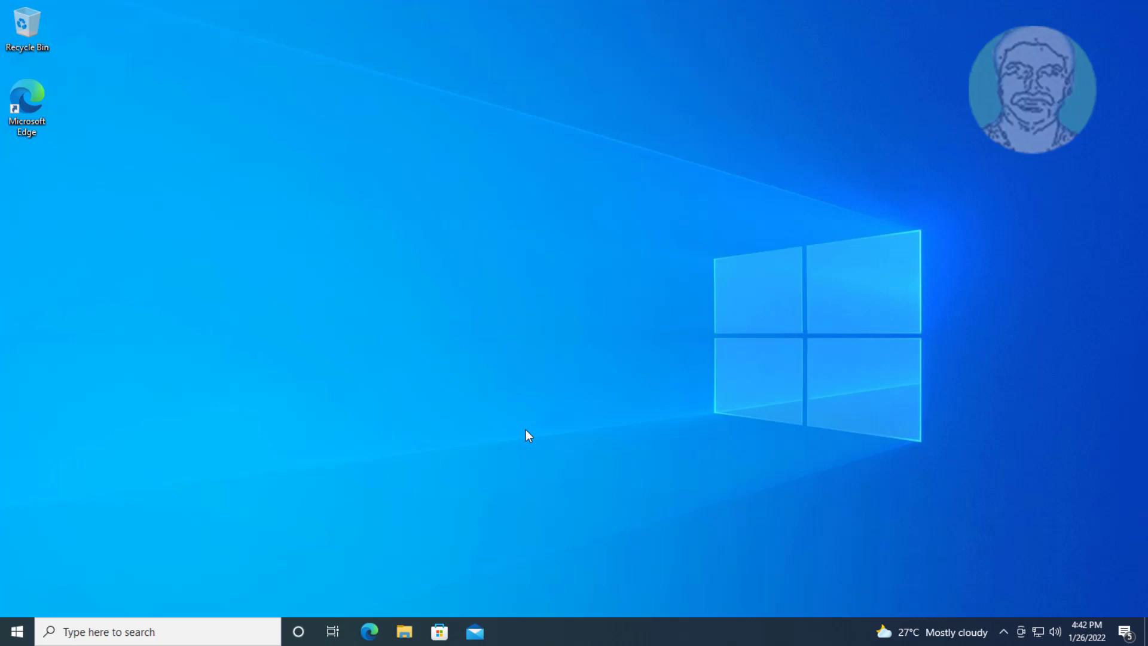
Step: Restart the Windows Explorer process in Task Manager to reload the desktop and taskbar
{"action": "key", "text": "ctrl+alt+Delete"}
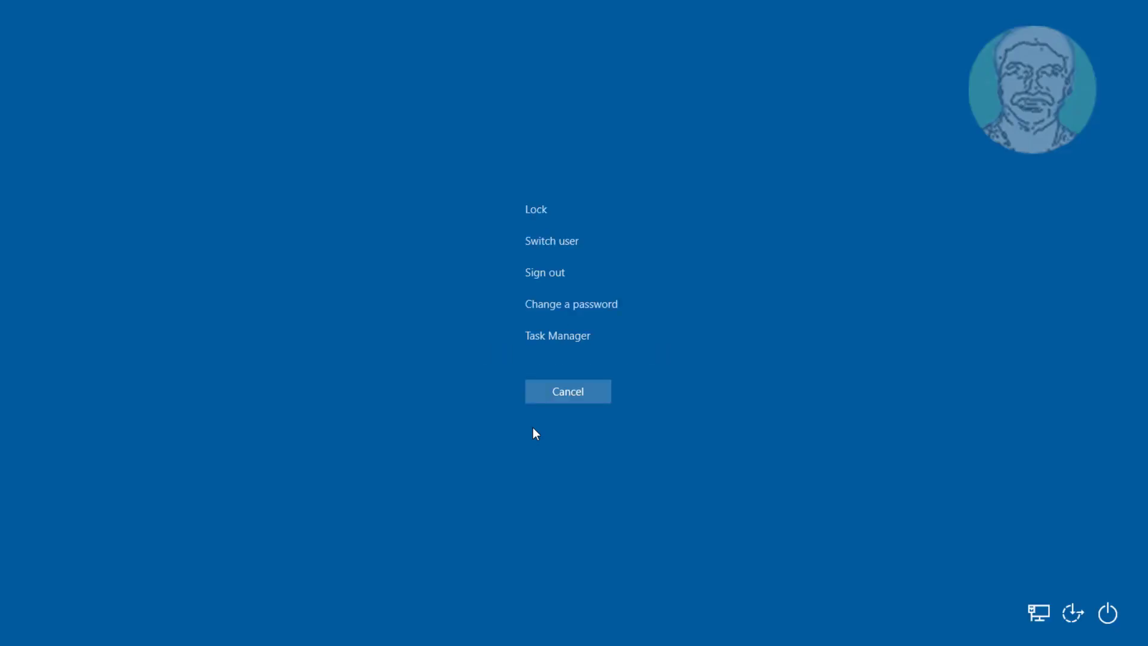
{"action": "left_click", "coordinate": [553, 338]}
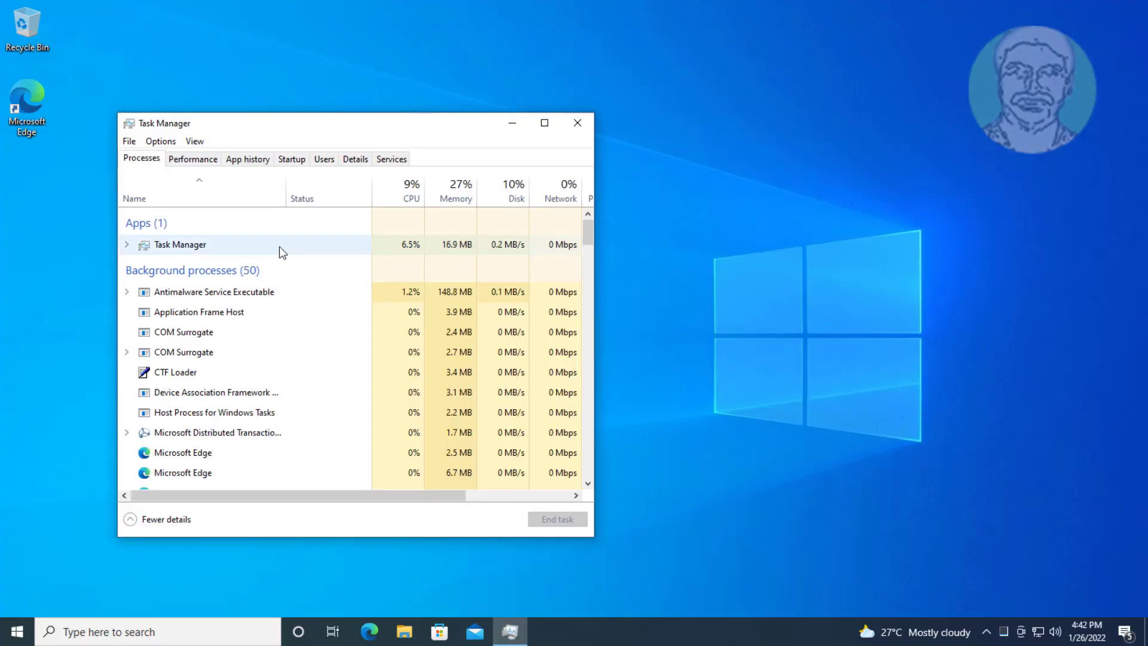
{"action": "left_click_drag", "start_coordinate": [590, 231], "coordinate": [592, 464]}
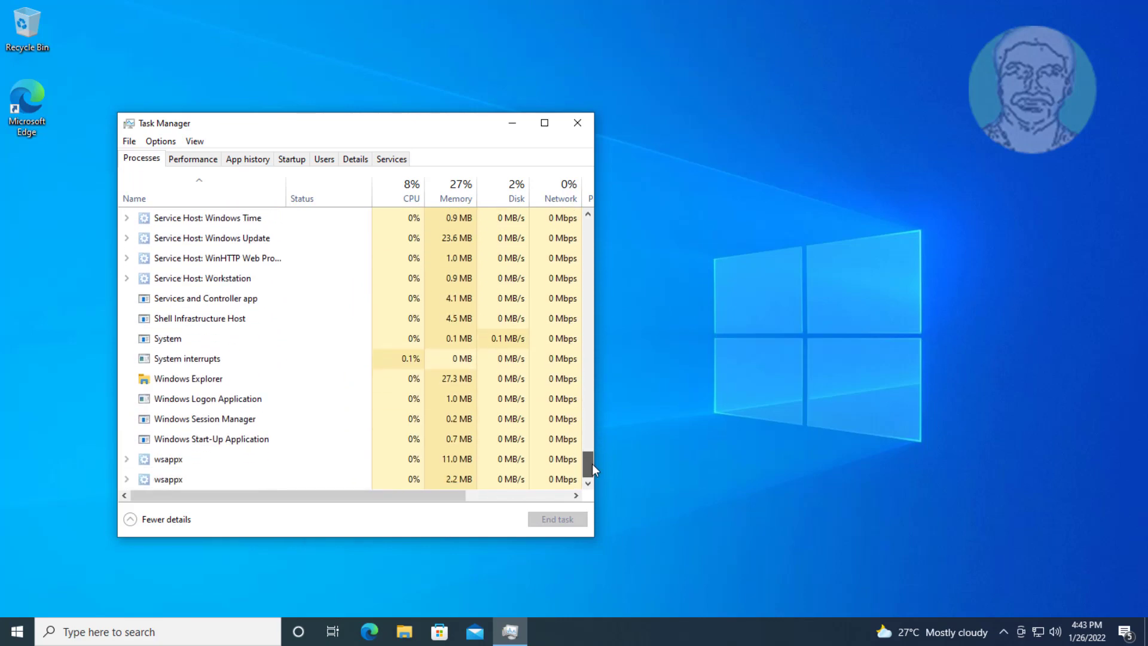
{"action": "left_click", "coordinate": [219, 378]}
{"action": "left_click", "coordinate": [568, 521]}
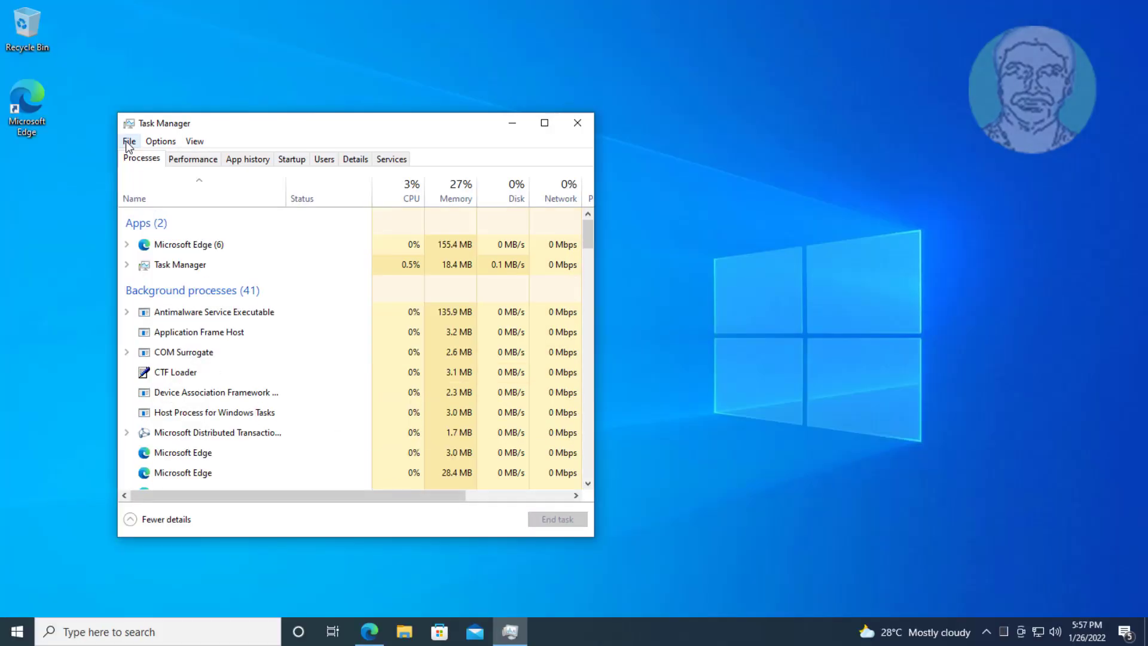
Step: Run 'shutdown -r -f -t 00' as an elevated new task to restart the PC immediately
{"action": "left_click", "coordinate": [129, 141]}
{"action": "left_click", "coordinate": [153, 161]}
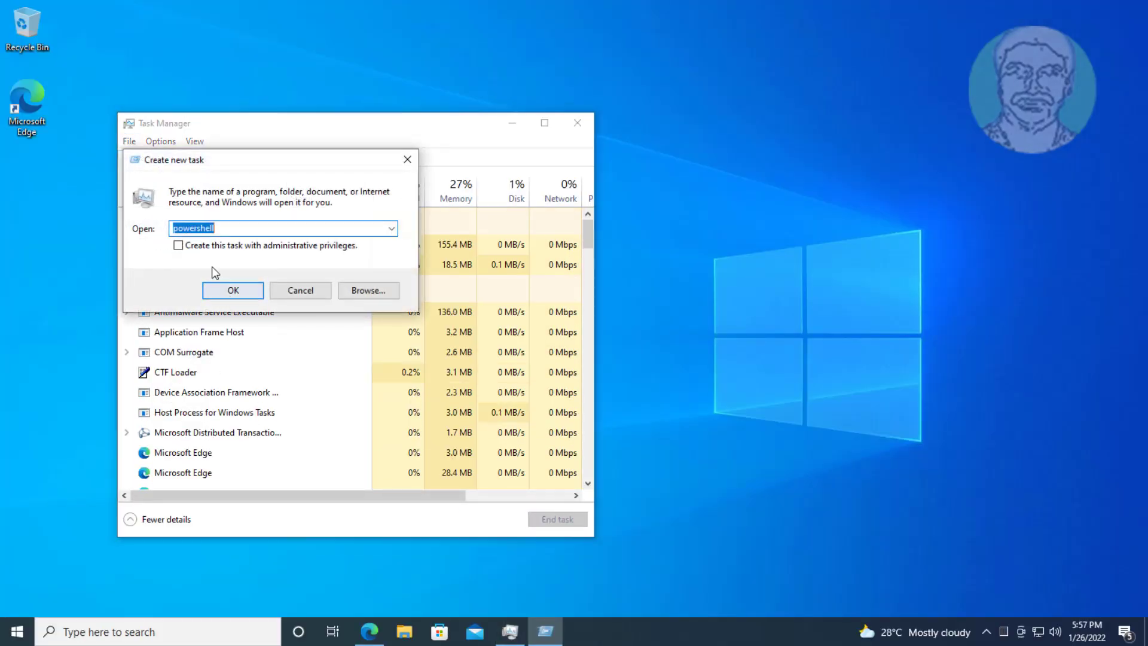
{"action": "type", "text": "sh"}
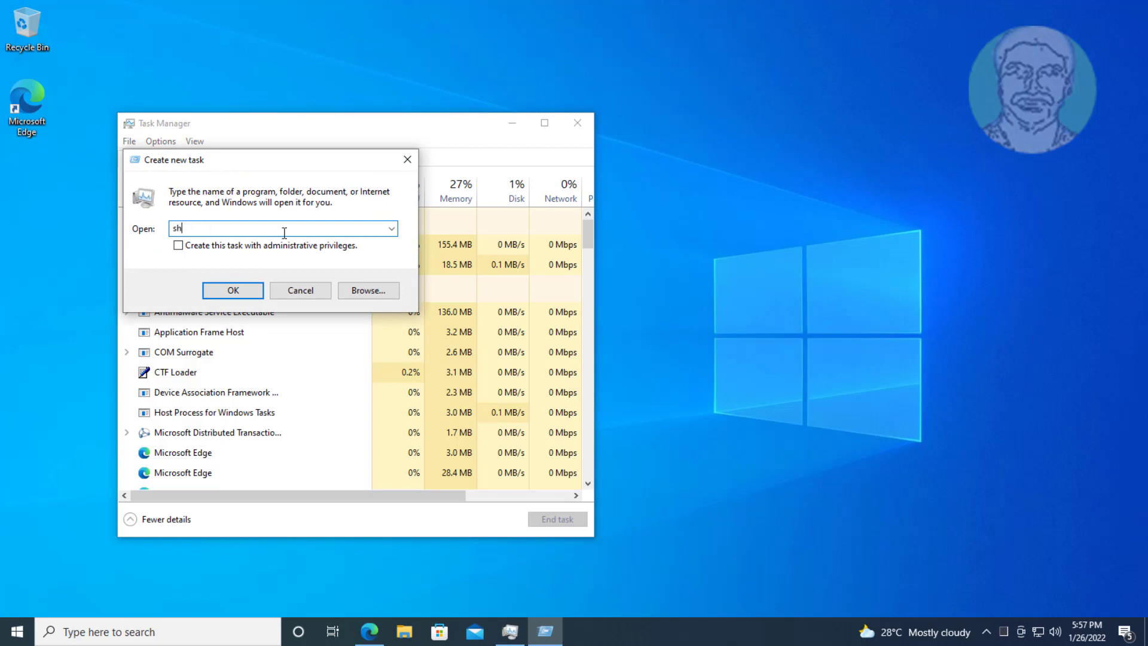
{"action": "type", "text": "utdown "}
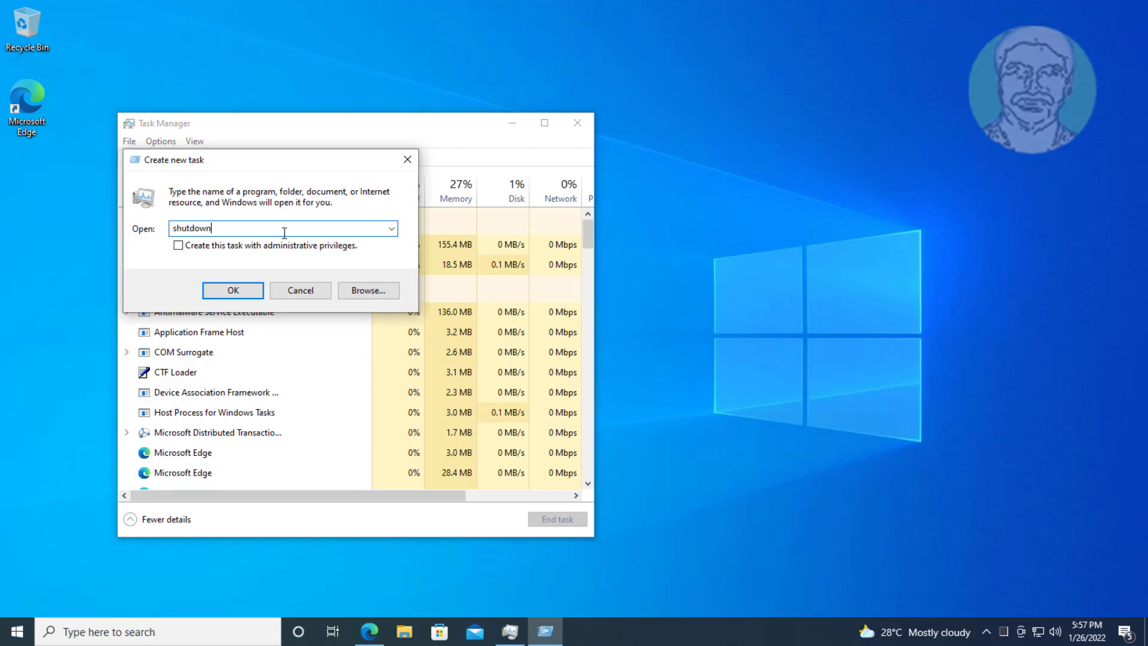
{"action": "type", "text": "-r -f"}
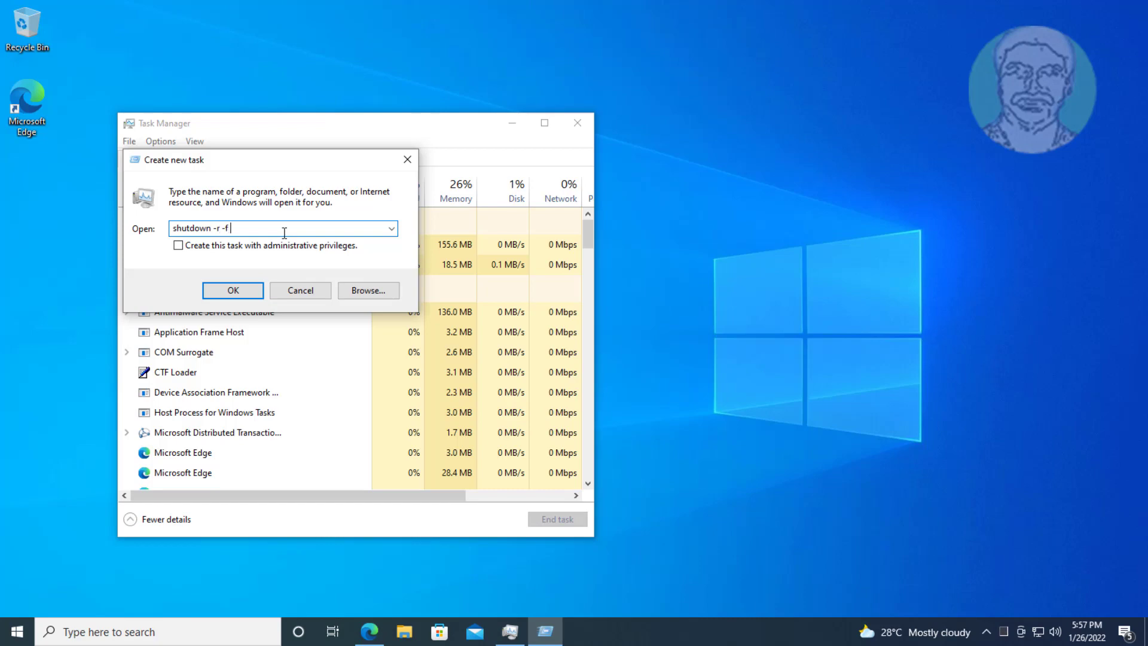
{"action": "type", "text": " -t 00"}
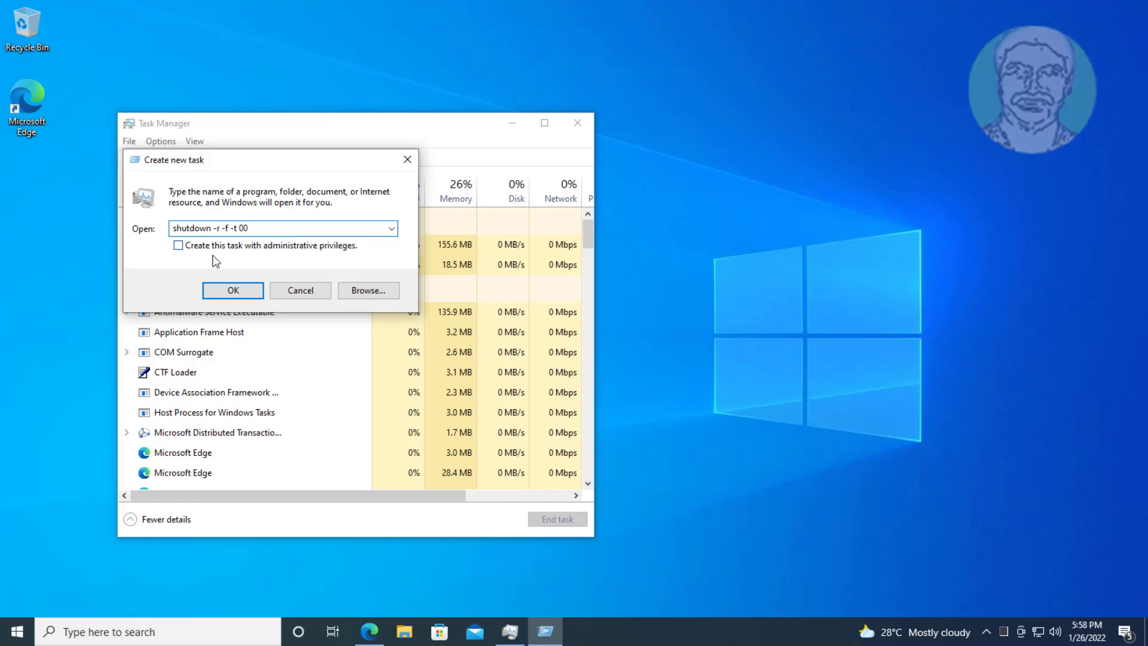
{"action": "left_click", "coordinate": [178, 246]}
{"action": "left_click", "coordinate": [239, 293]}
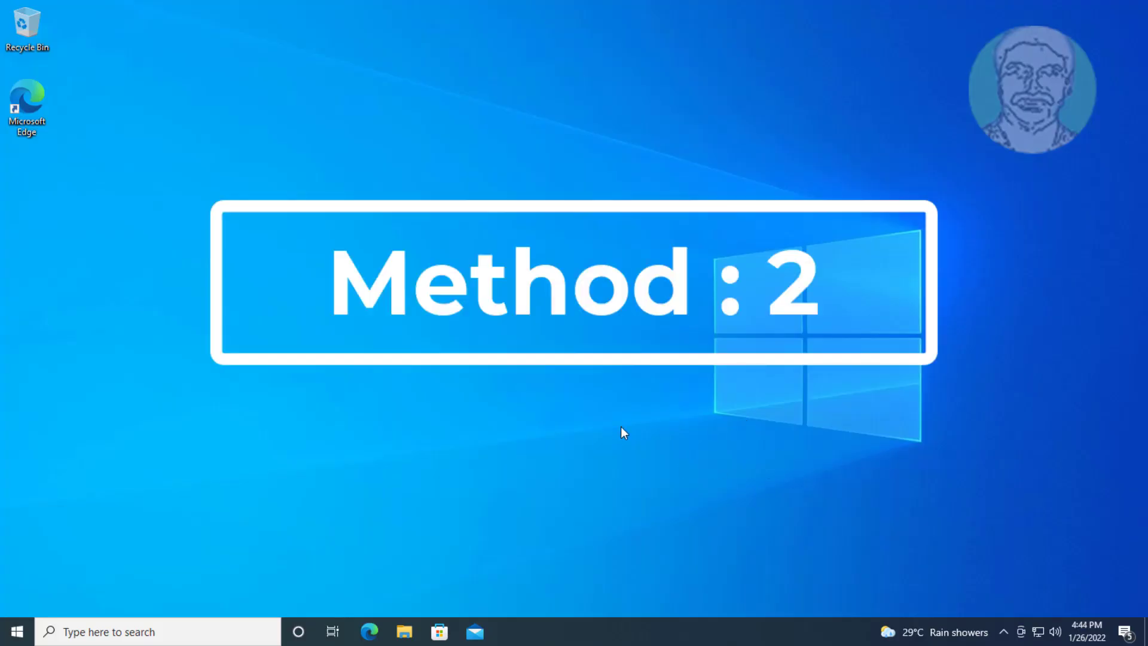
Step: Launch 'powershell' as a new Task Manager task with administrative privileges
{"action": "key", "text": "ctrl+alt+Delete"}
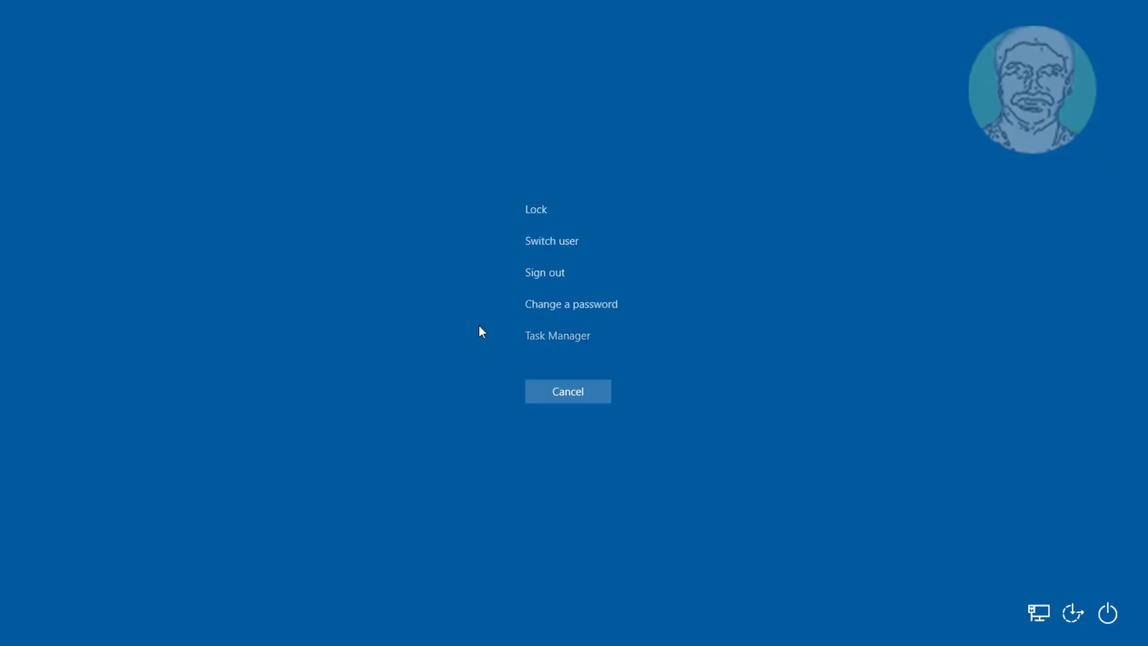
{"action": "left_click", "coordinate": [570, 338]}
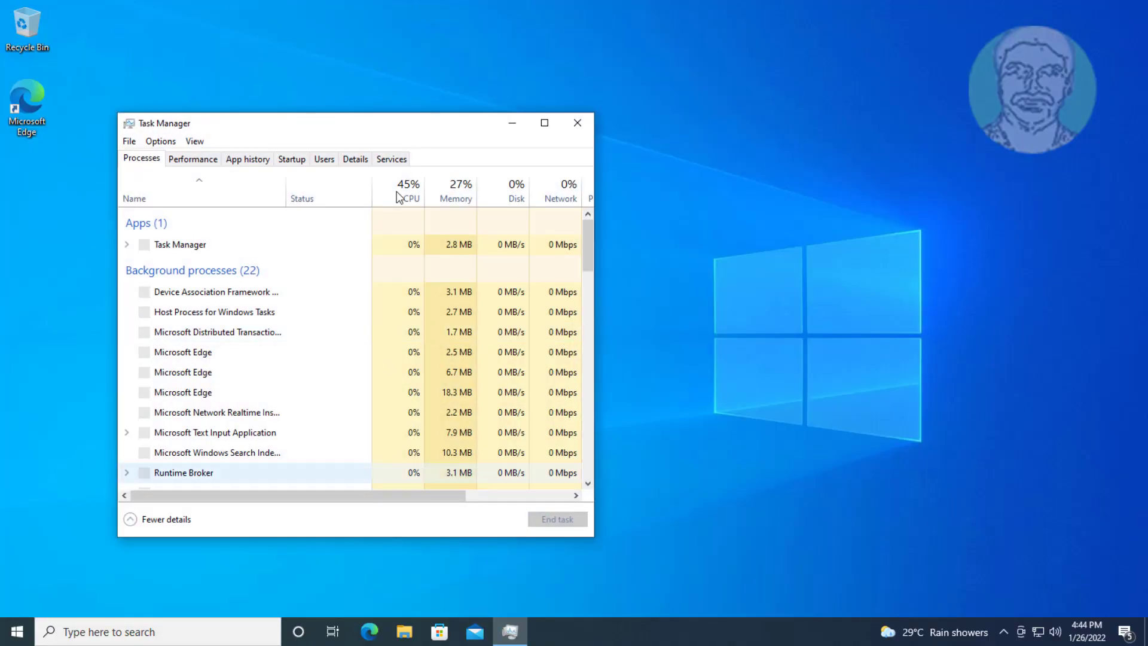
{"action": "left_click", "coordinate": [127, 141]}
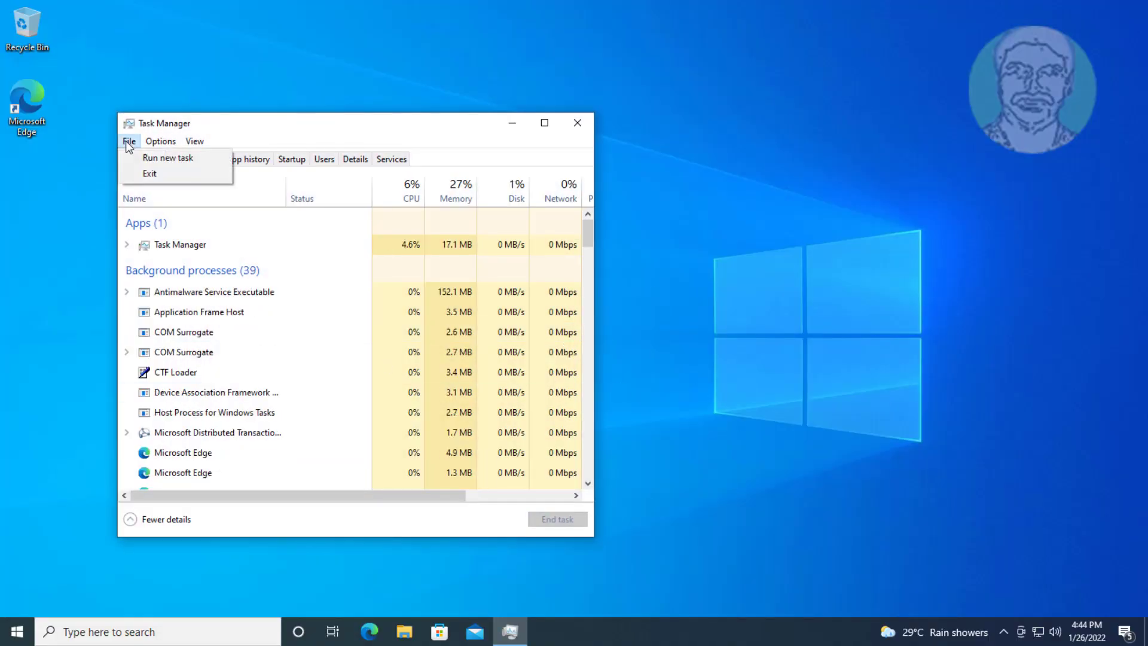
{"action": "left_click", "coordinate": [143, 156]}
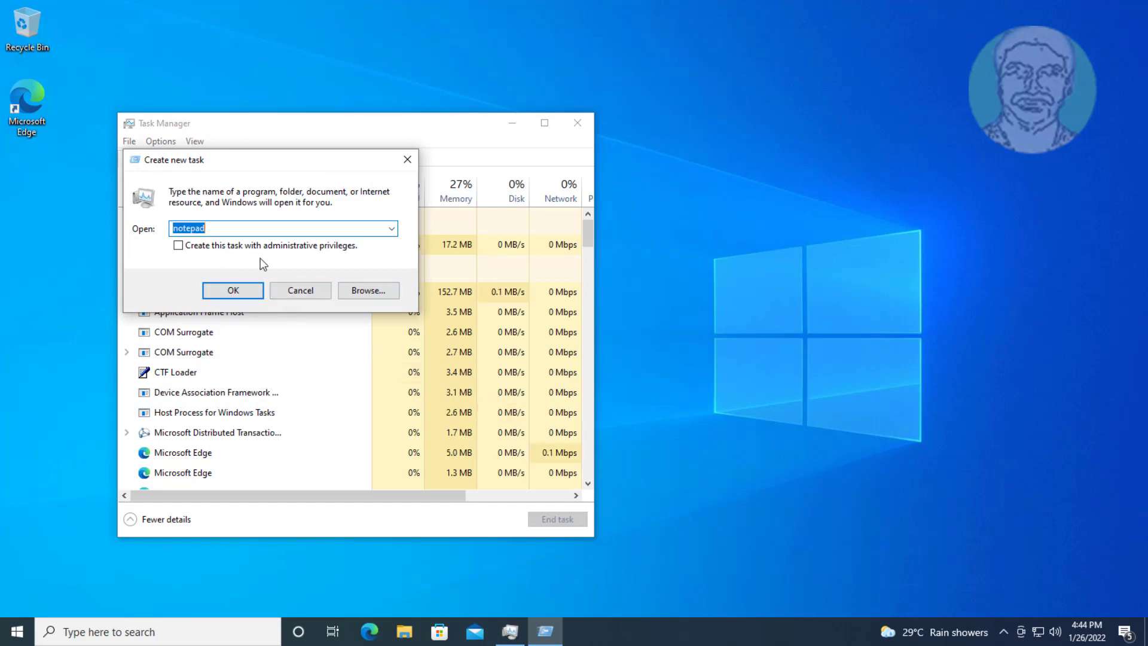
{"action": "type", "text": "powershell"}
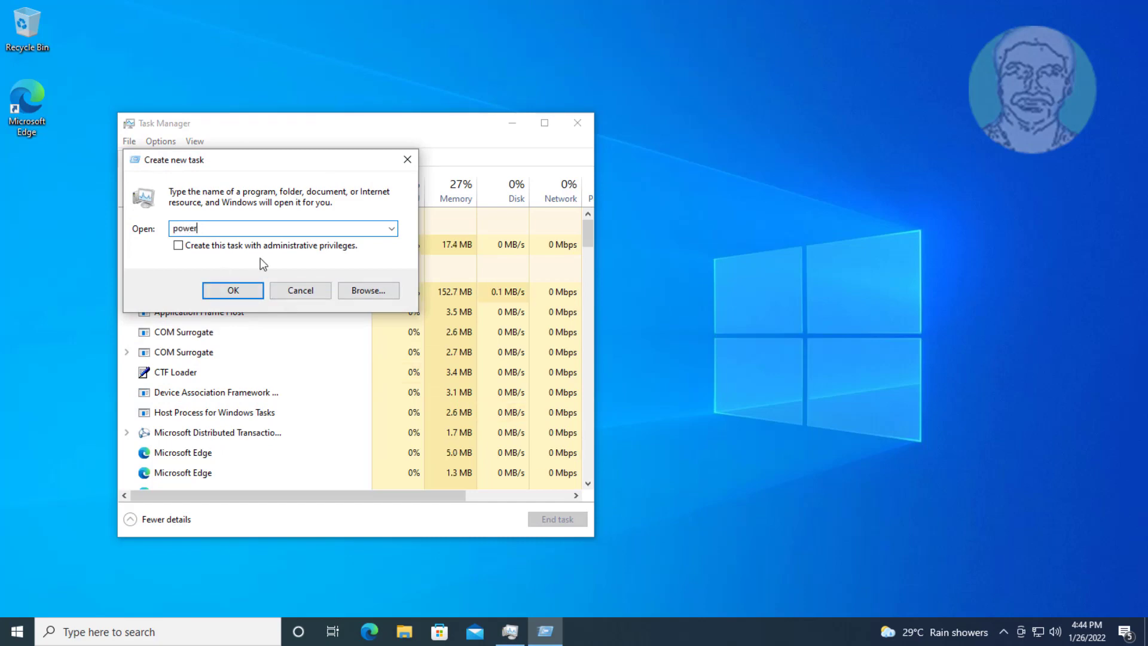
{"action": "left_click", "coordinate": [178, 247]}
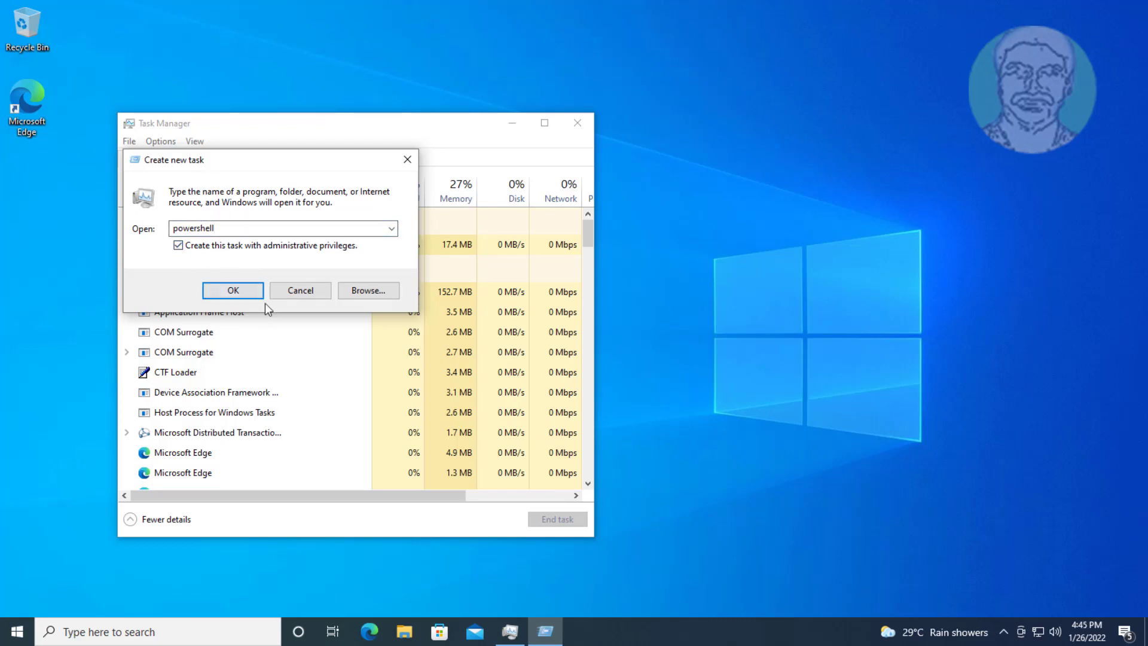
{"action": "left_click", "coordinate": [255, 291]}
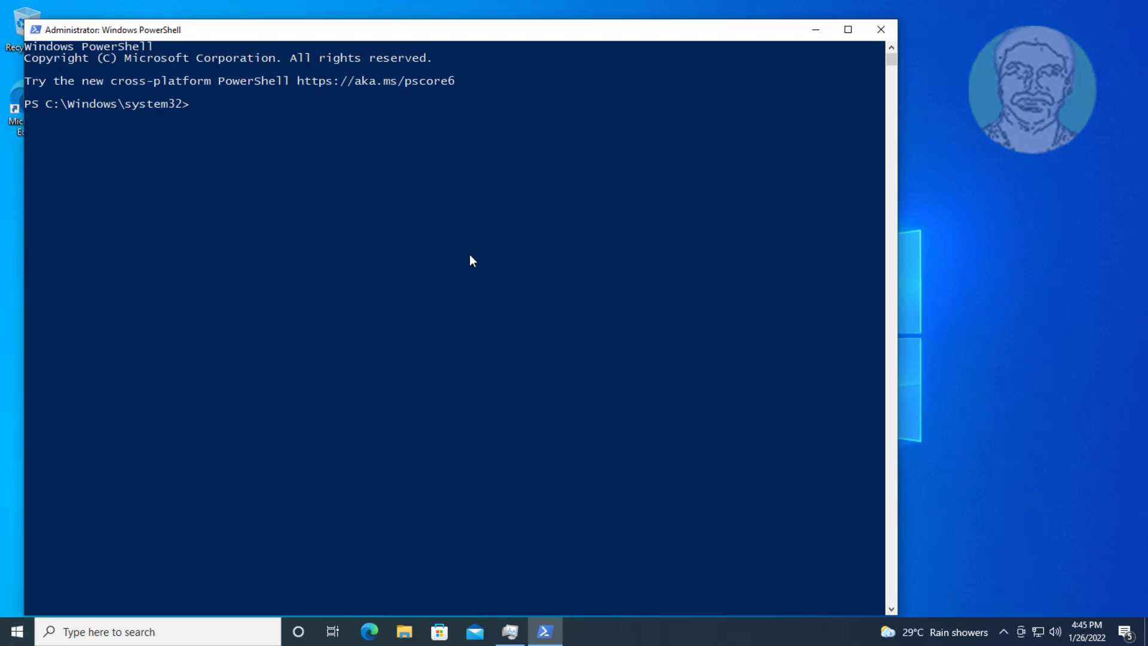
Step: Run sfc /scannow until it finds no integrity violations, then enter the DISM /restorehealth command
{"action": "type", "text": "sfc /scannow"}
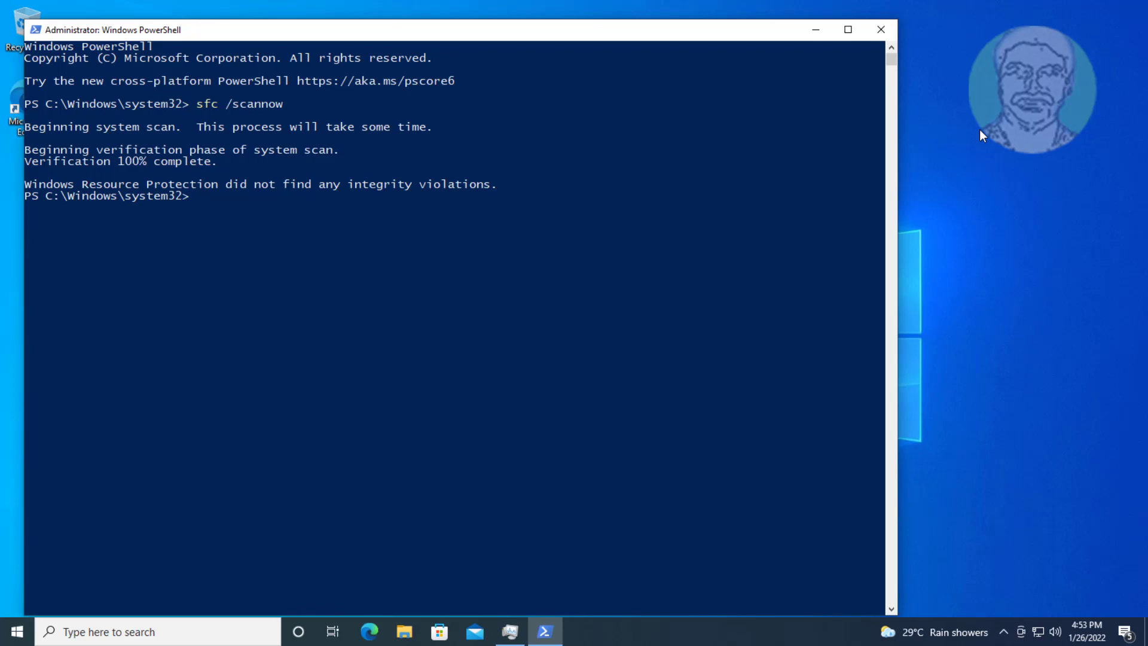
{"action": "type", "text": "dism /online /cleanup-i"}
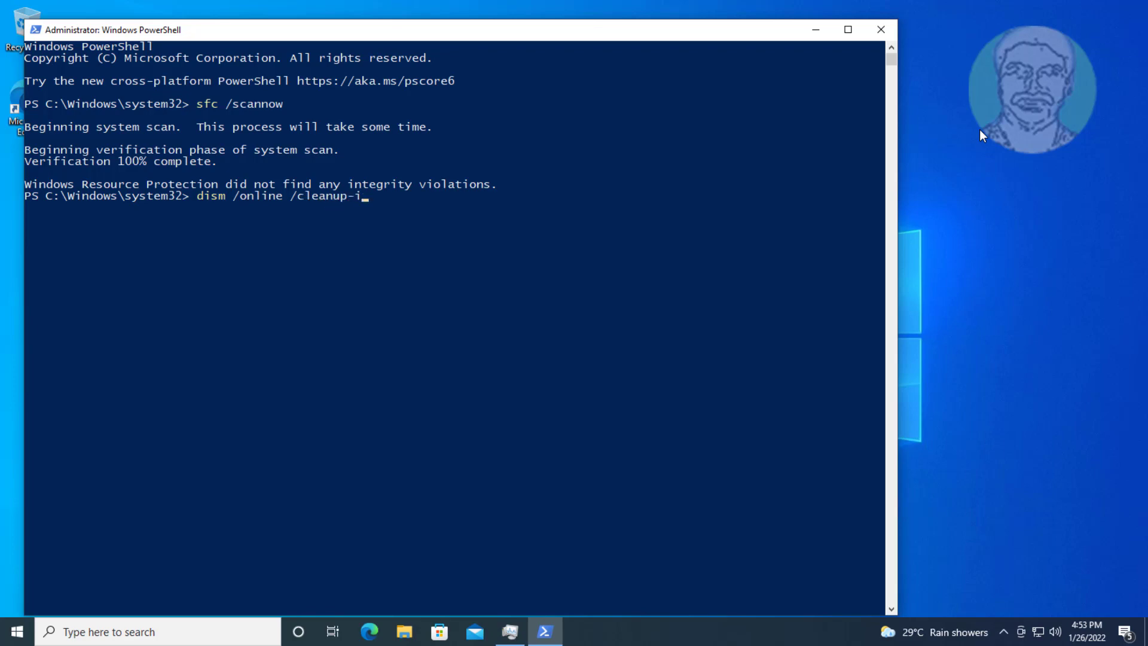
{"action": "type", "text": "mage /restorehealth"}
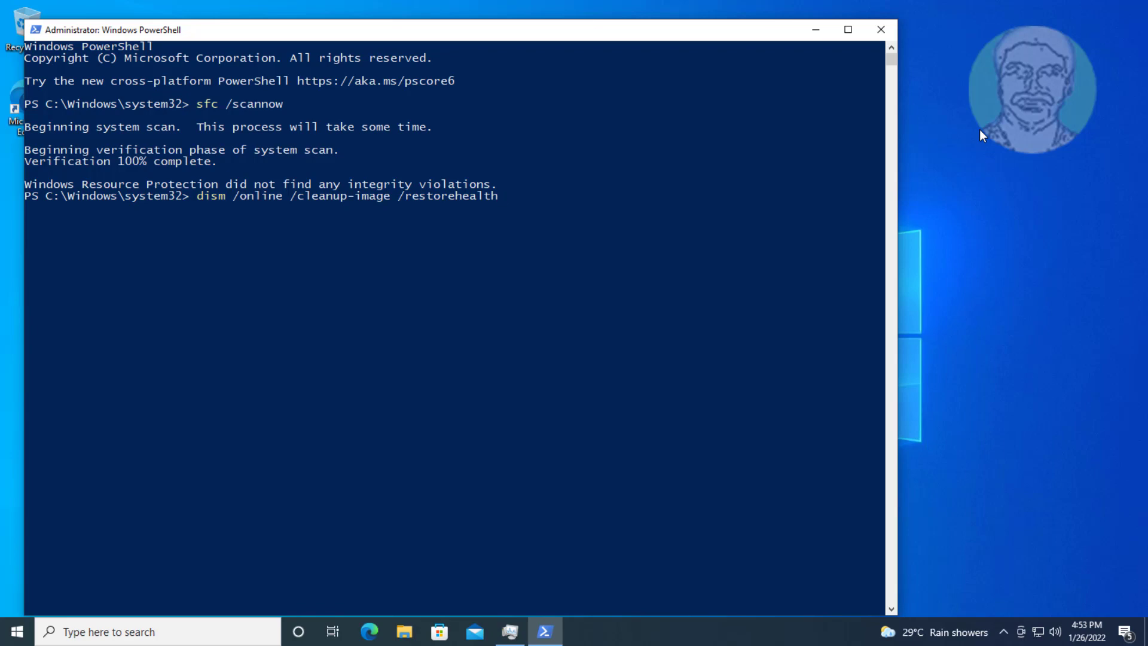
Step: Run DISM /online /cleanup-image /restorehealth to success, then restart with shutdown -r -f -t 00
{"action": "key", "text": "Return"}
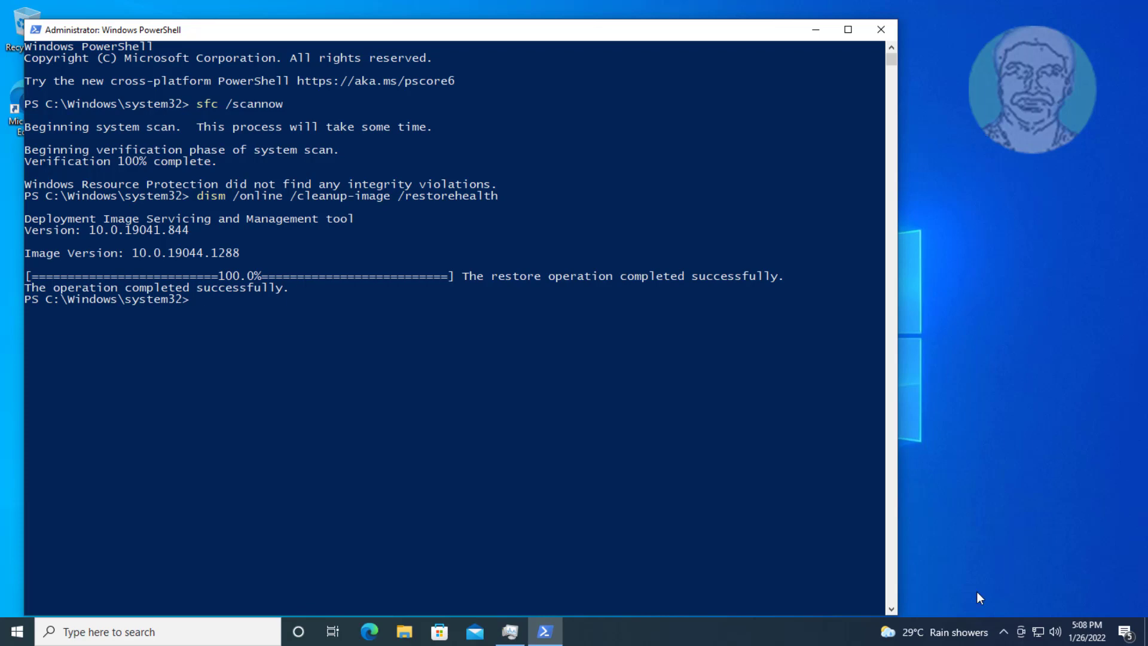
{"action": "type", "text": "shutdown -r -f -t 00"}
{"action": "key", "text": "Return"}
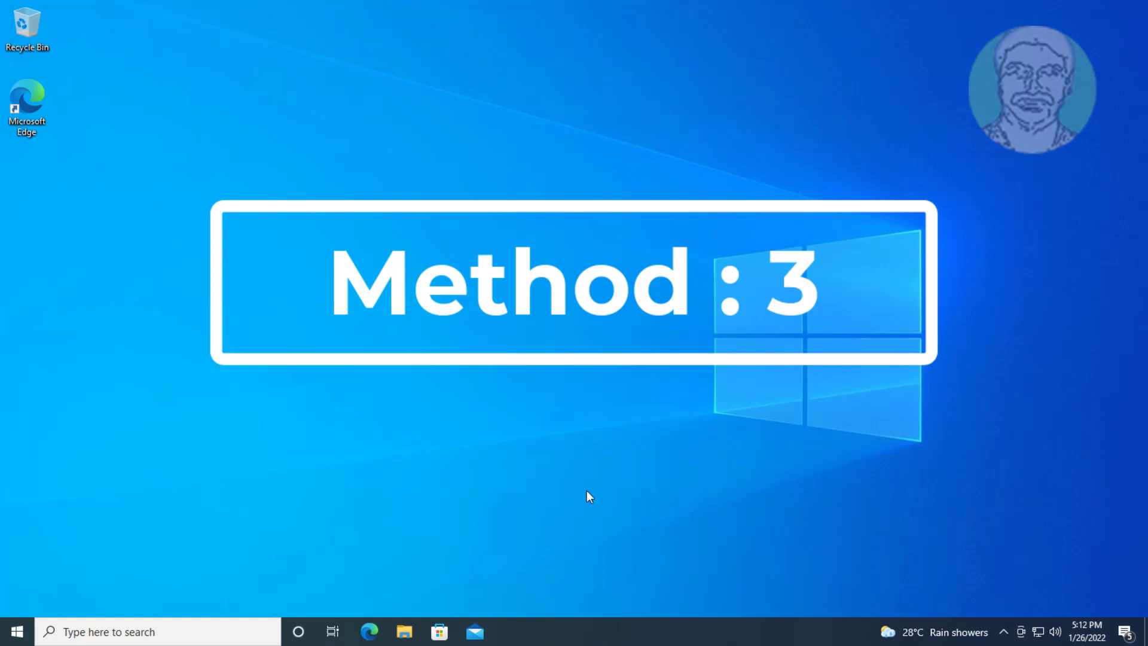
Step: Start 'powershell' again as an administrator task from Task Manager after the restart
{"action": "key", "text": "ctrl+alt+Delete"}
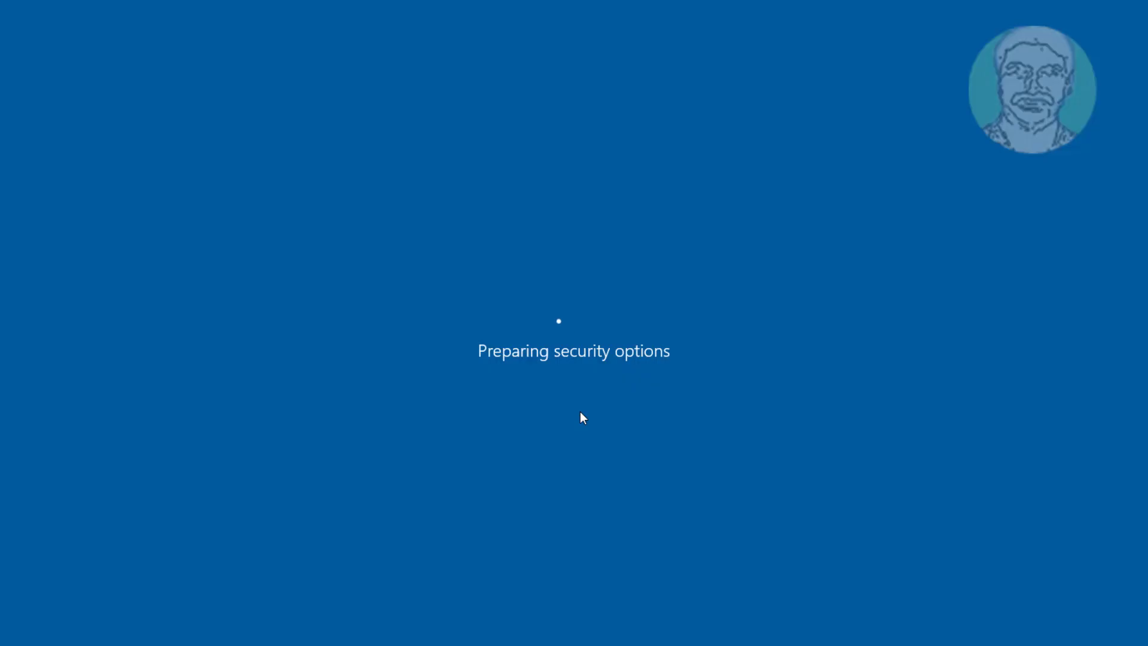
{"action": "left_click", "coordinate": [569, 347]}
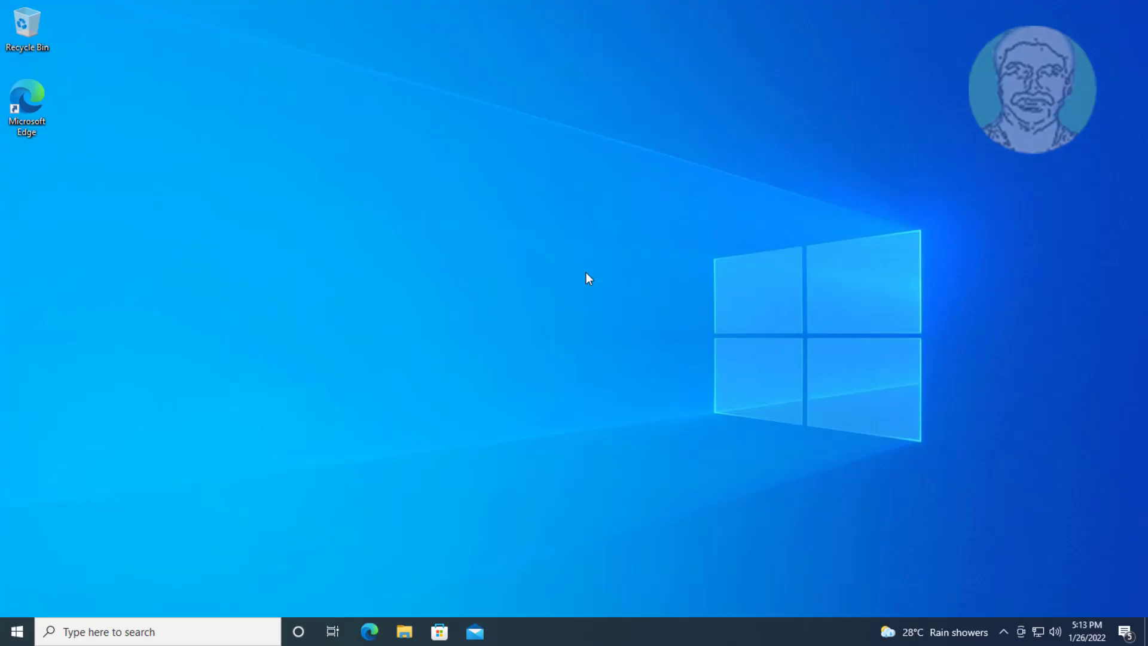
{"action": "left_click", "coordinate": [130, 141]}
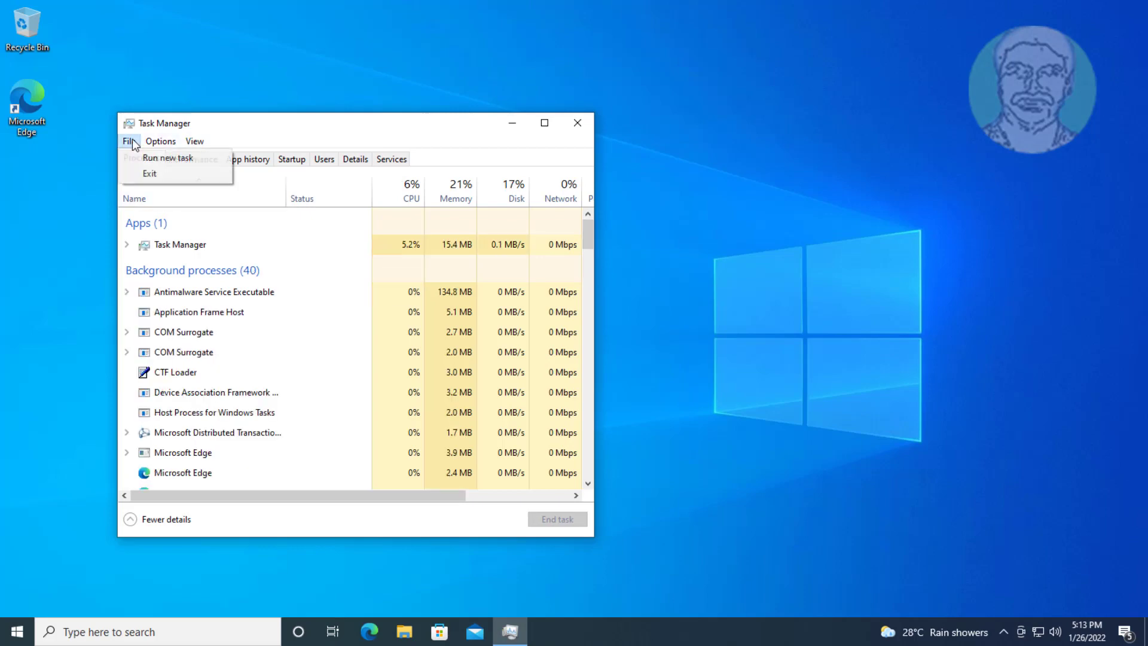
{"action": "left_click", "coordinate": [137, 158]}
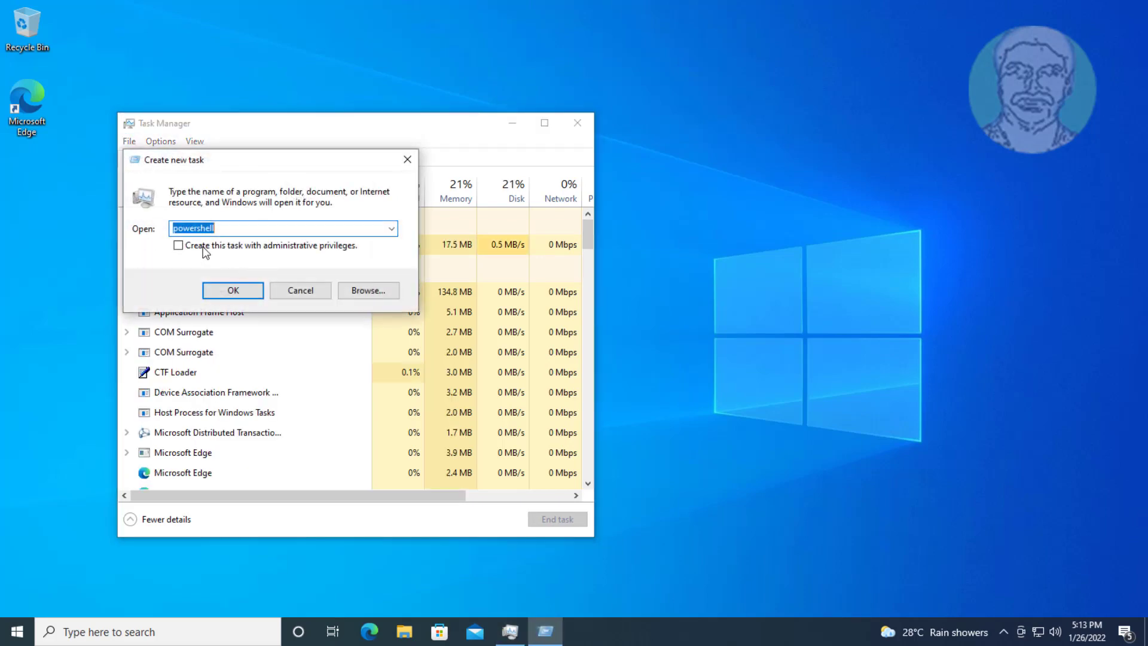
{"action": "type", "text": "p"}
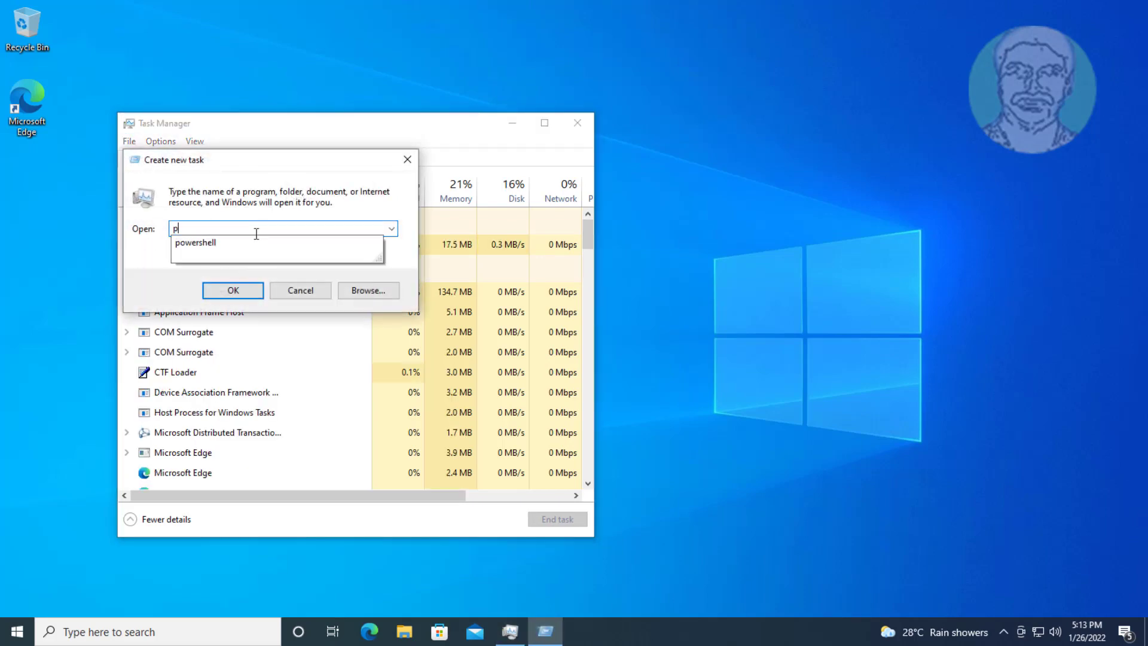
{"action": "type", "text": "owershell"}
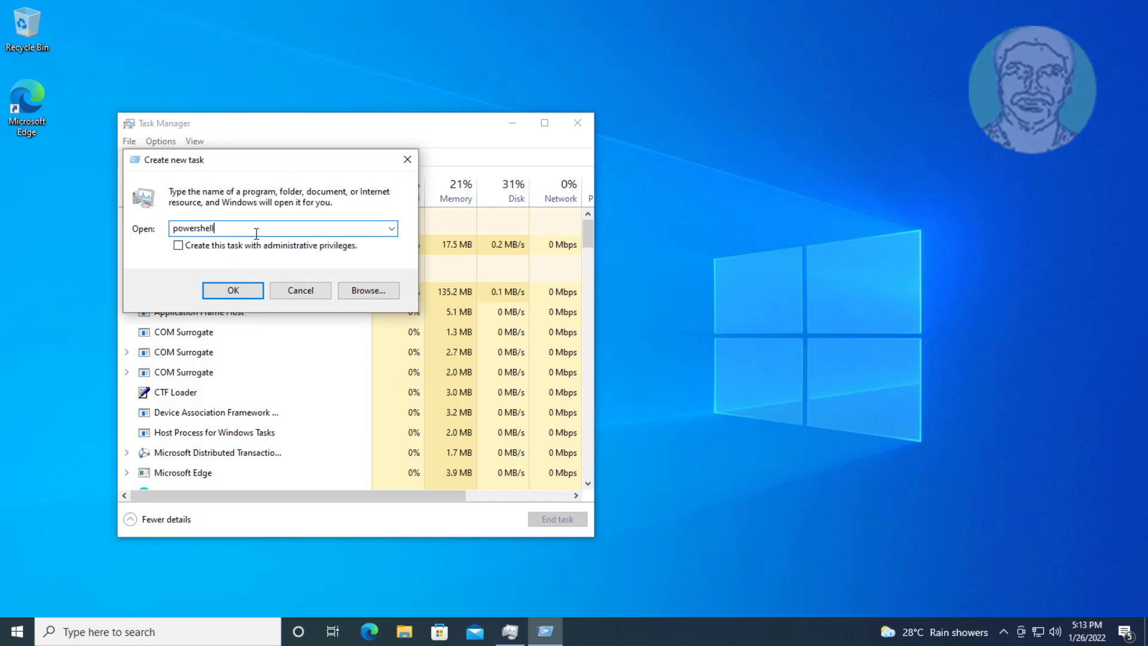
{"action": "left_click", "coordinate": [178, 246]}
{"action": "left_click", "coordinate": [261, 290]}
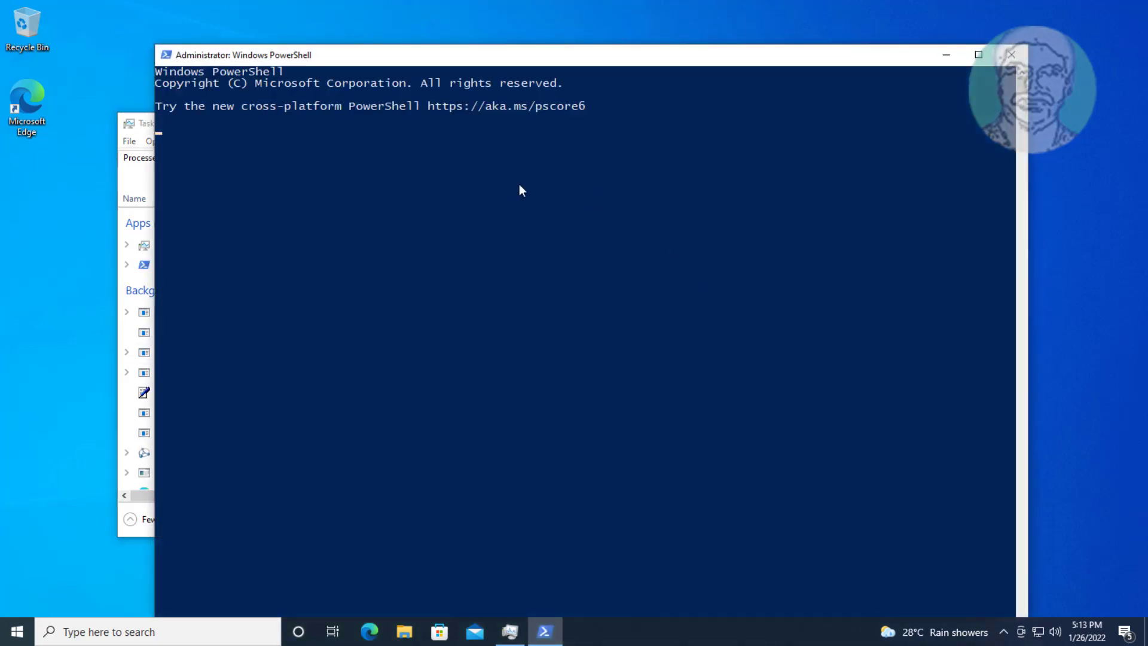
Step: Paste and run the Get-AppXPackage -AllUsers Add-AppxPackage -Register re-registration command
{"action": "right_click", "coordinate": [329, 132]}
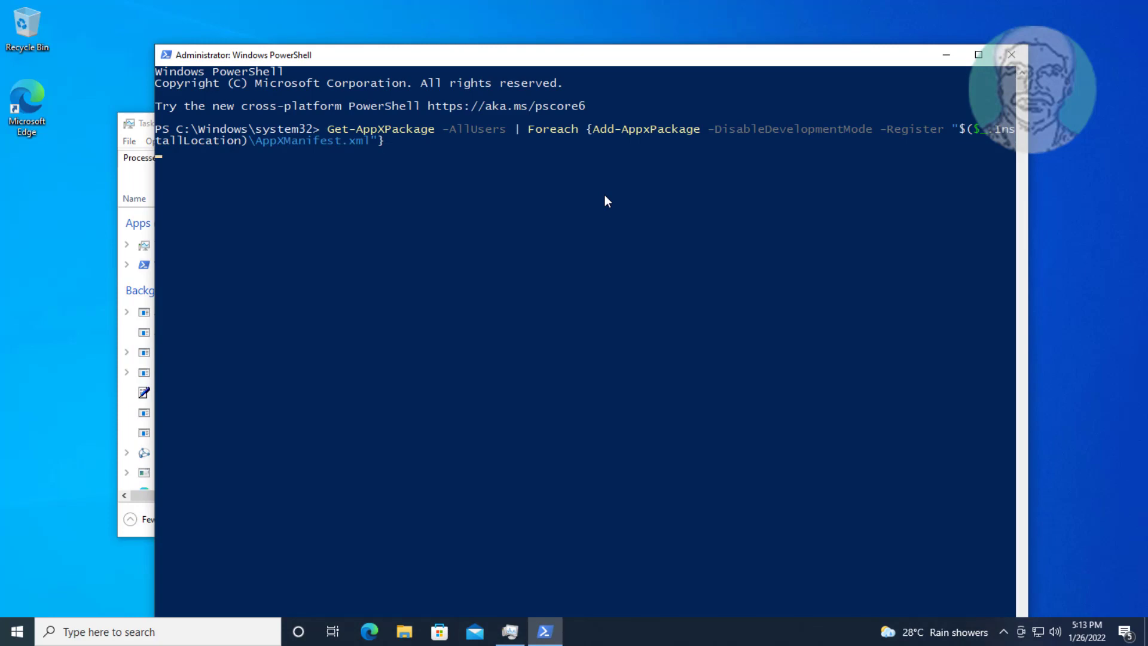
{"action": "key", "text": "Return"}
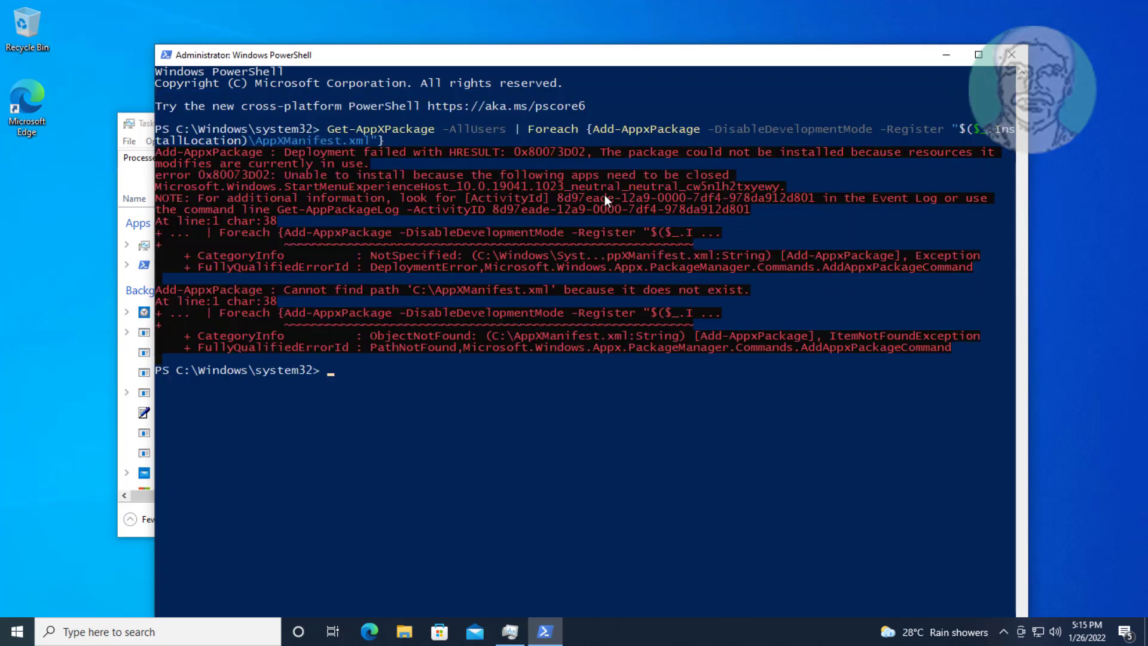
{"action": "left_click", "coordinate": [481, 426]}
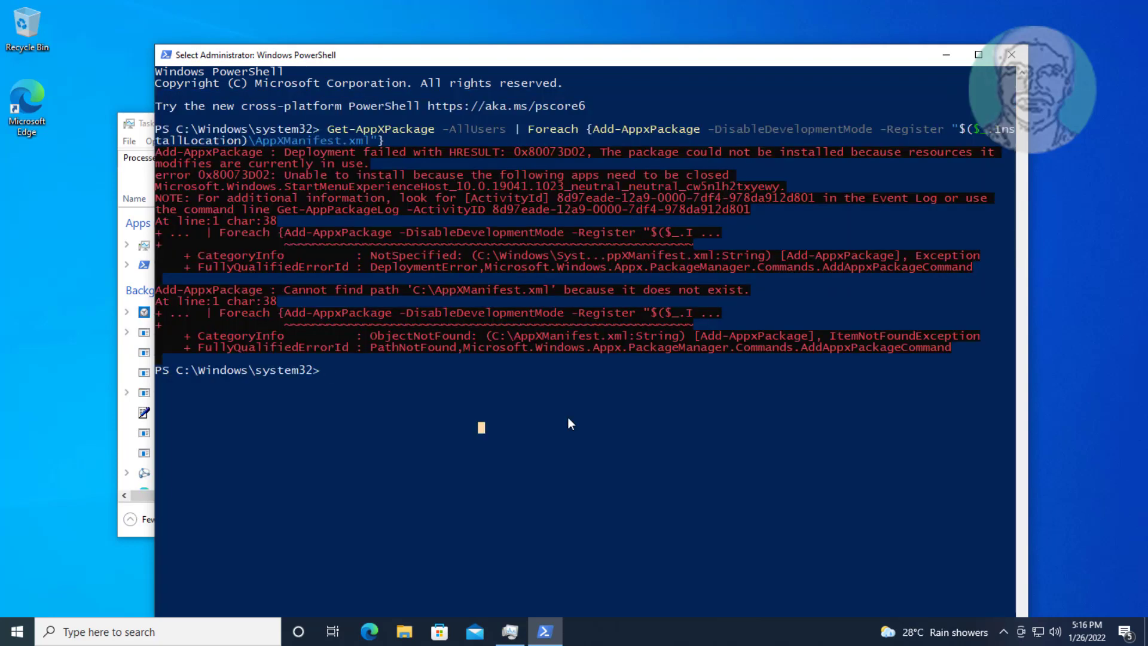
Step: Force an immediate restart with shutdown -r -f -t 00, correcting the timeout argument
{"action": "type", "text": "shu"}
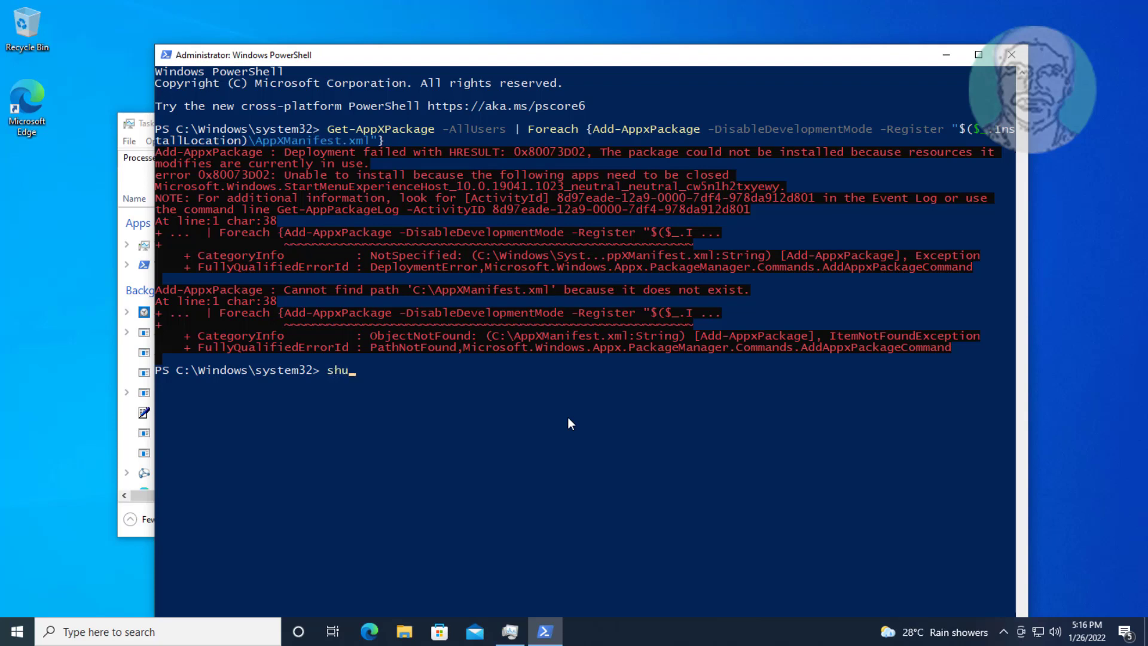
{"action": "type", "text": "tdown -r -f -t"}
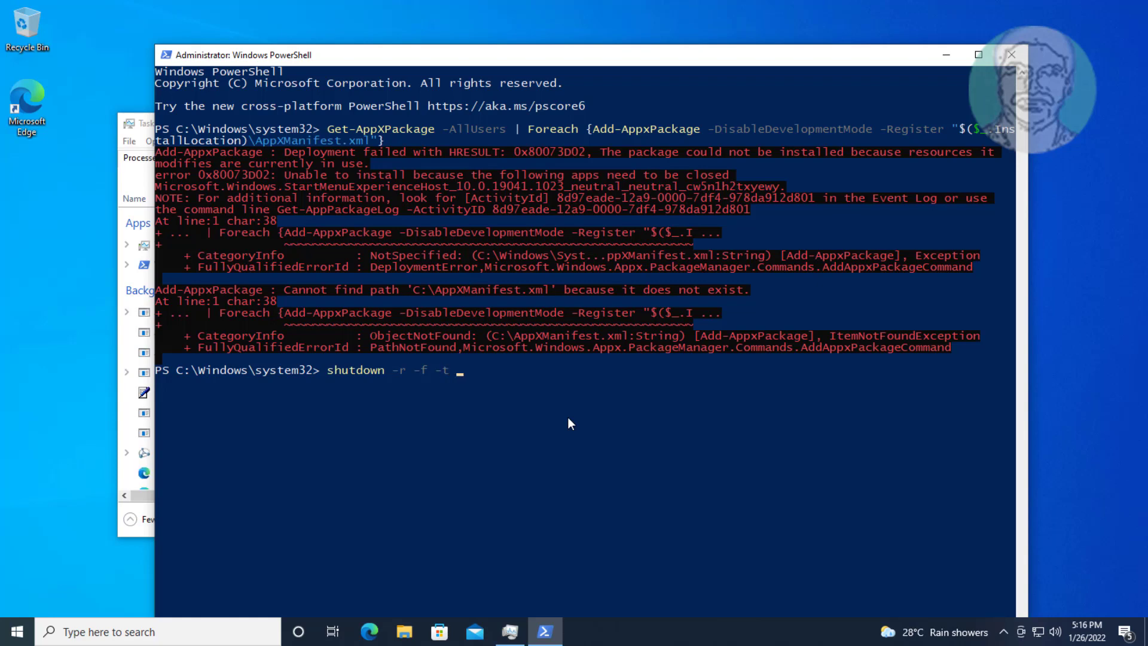
{"action": "type", "text": " 00"}
{"action": "key", "text": "BackSpace"}
{"action": "key", "text": "BackSpace"}
{"action": "type", "text": "-t 00"}
{"action": "key", "text": "Return"}
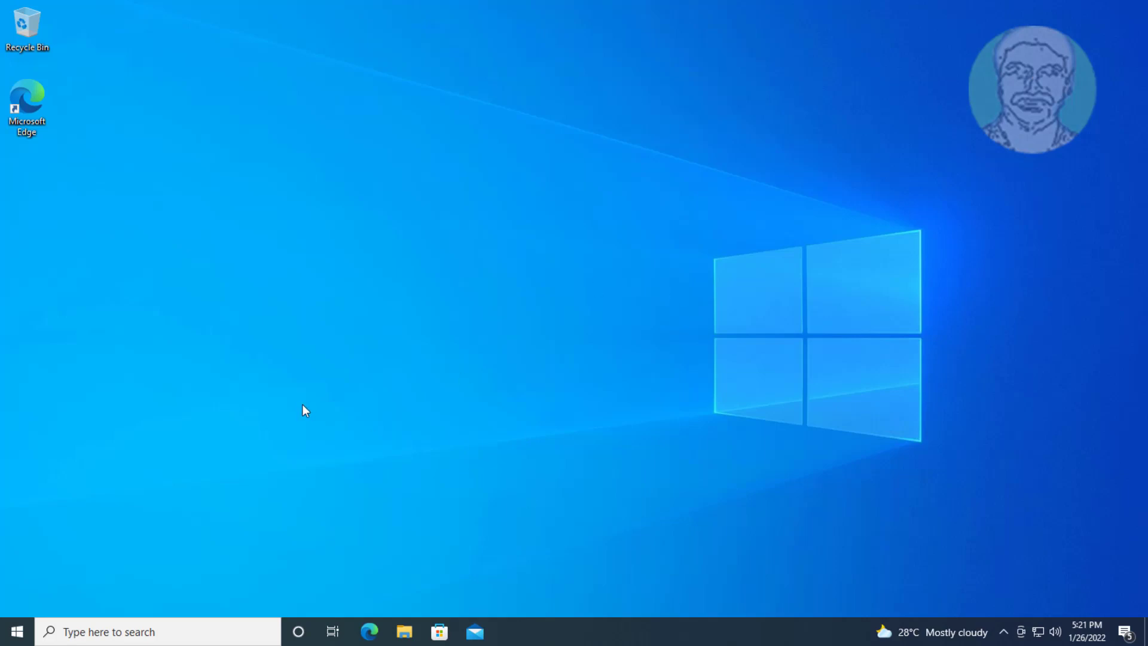
Step: Search 'windows 10 download' in Edge and open Microsoft's Download Windows 10 page
{"action": "double_click", "coordinate": [38, 91]}
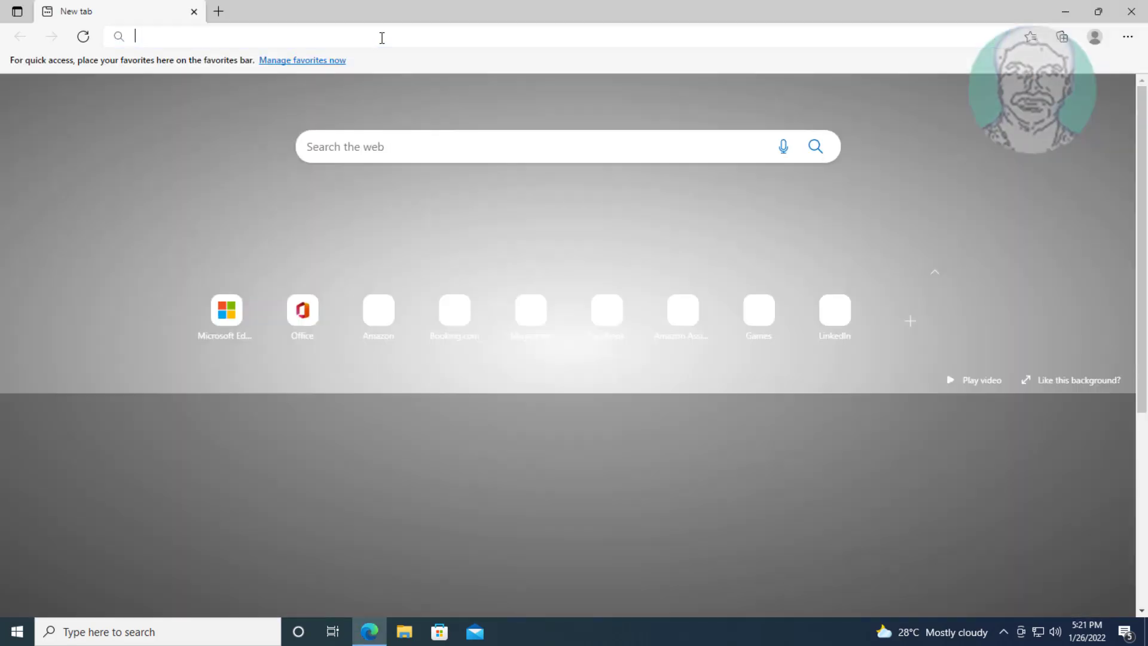
{"action": "left_click", "coordinate": [382, 37]}
{"action": "type", "text": "window"}
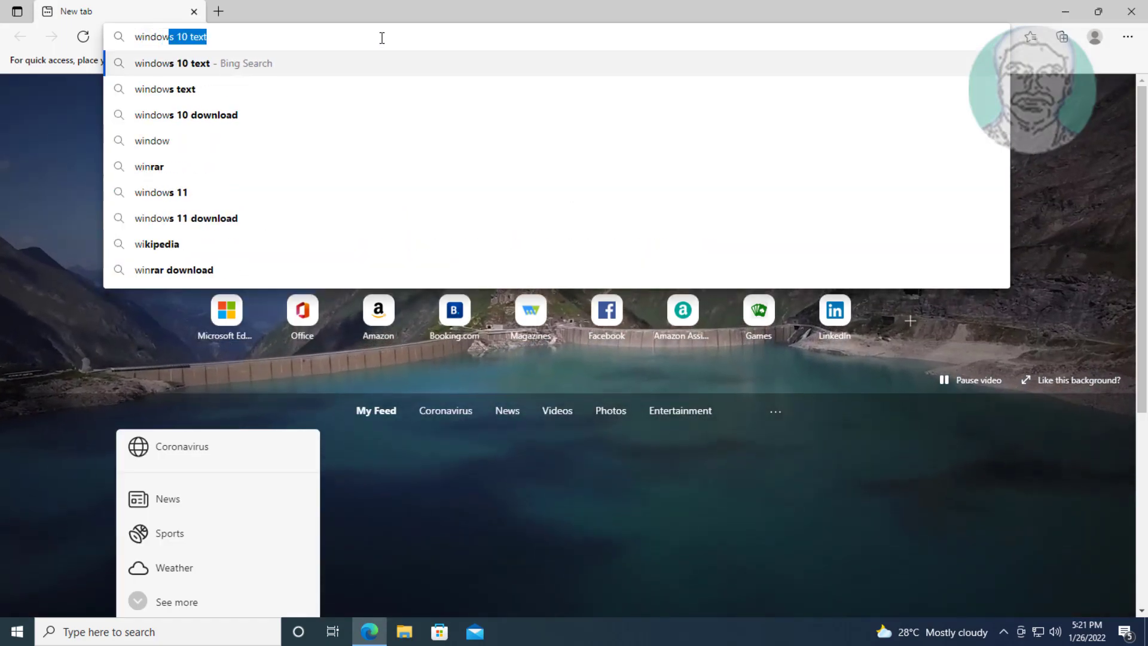
{"action": "type", "text": "s 10"}
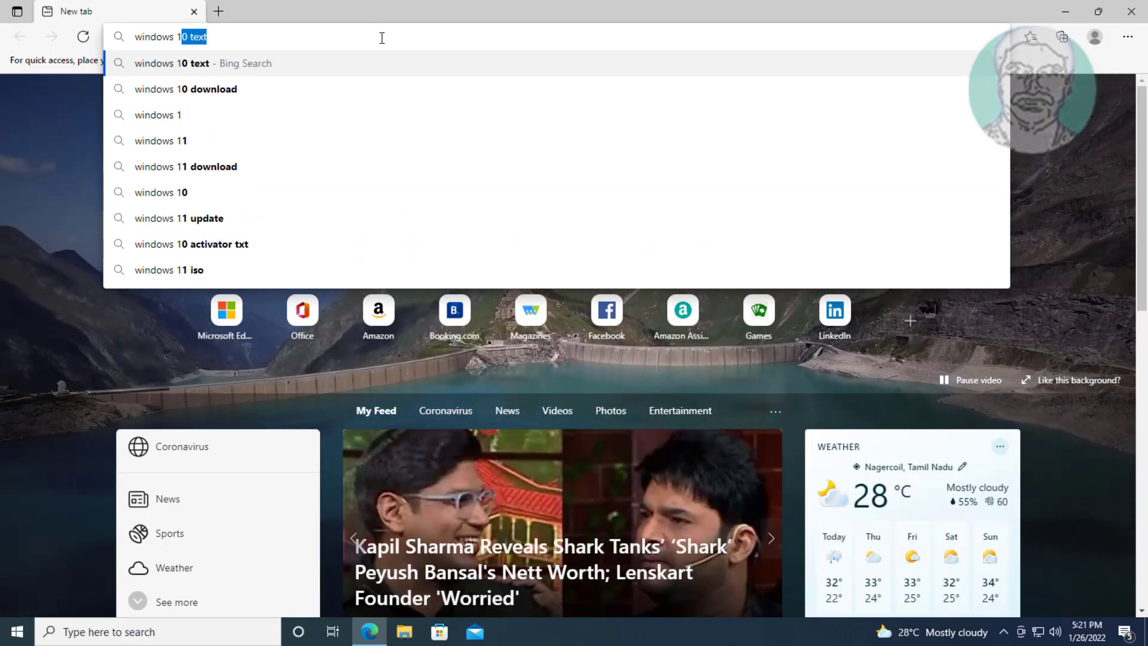
{"action": "type", "text": " download"}
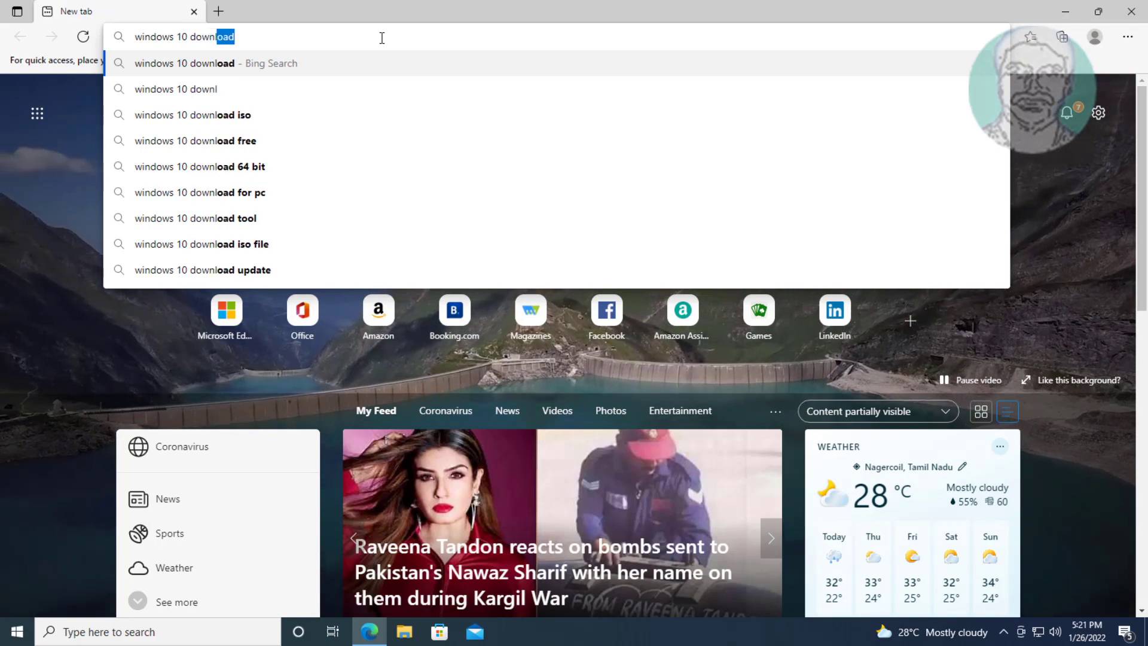
{"action": "key", "text": "Return"}
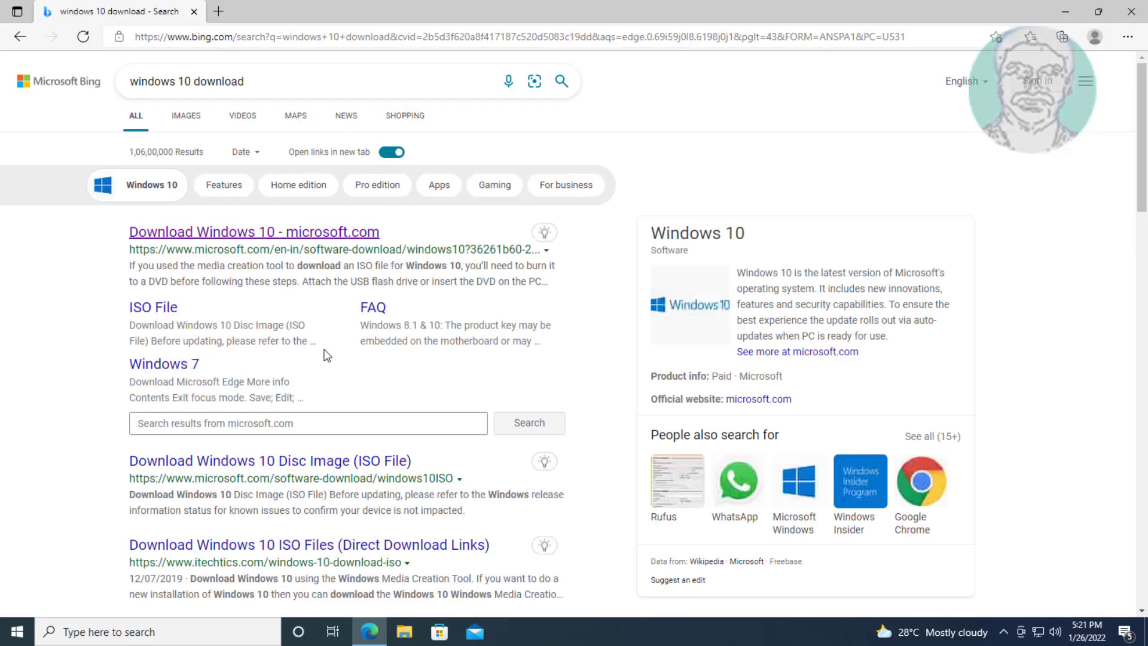
{"action": "left_click", "coordinate": [276, 239]}
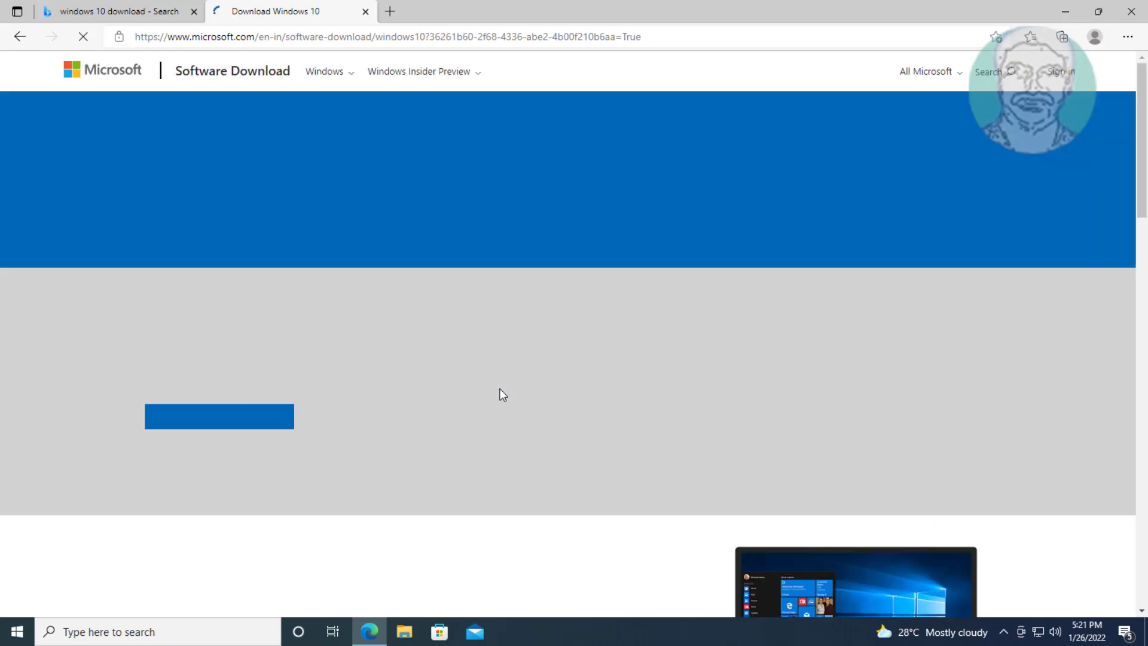
Step: Download MediaCreationTool21H2.exe and run it, approving the administrator prompt
{"action": "scroll", "coordinate": [321, 476], "scroll_direction": "down", "scroll_amount": 5}
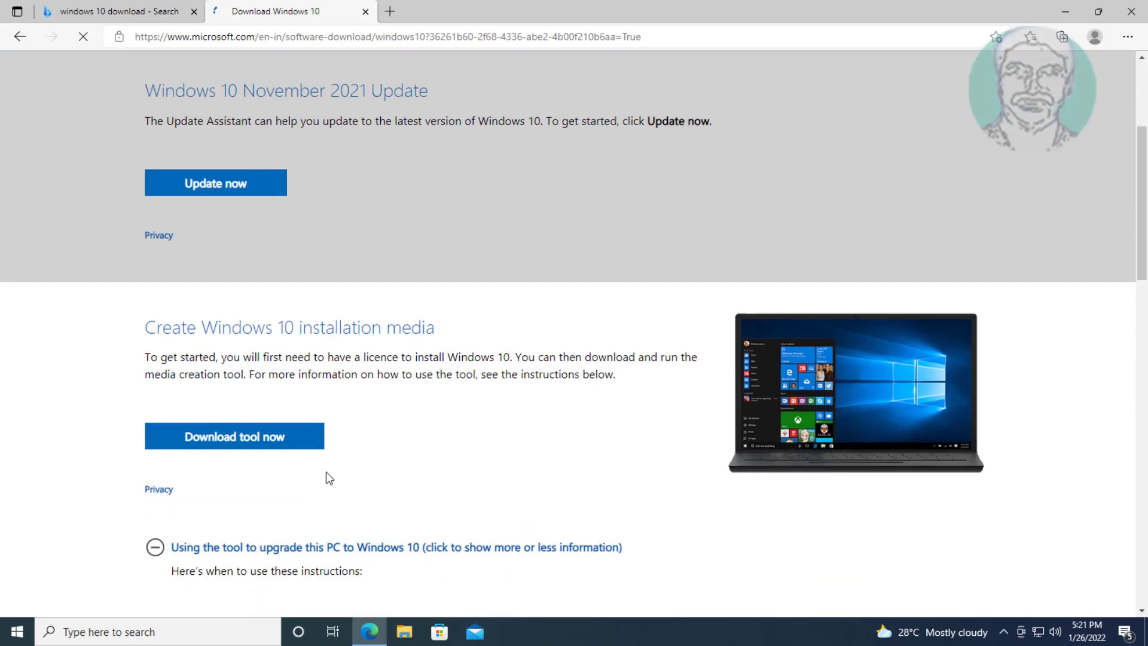
{"action": "left_click", "coordinate": [237, 334]}
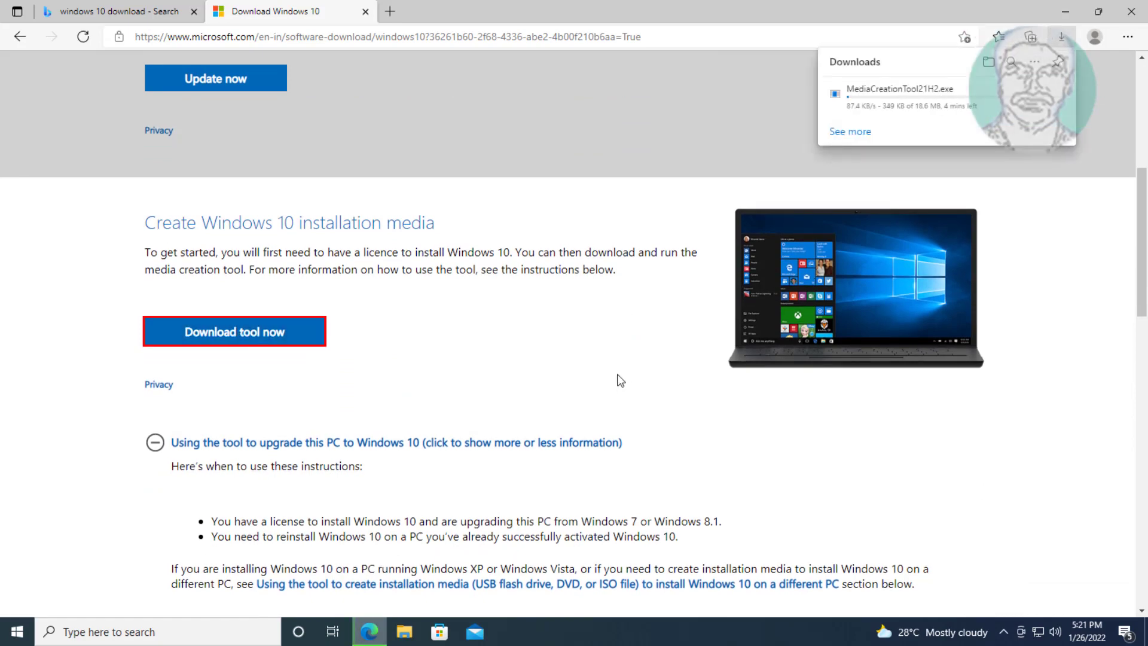
{"action": "left_click", "coordinate": [865, 90]}
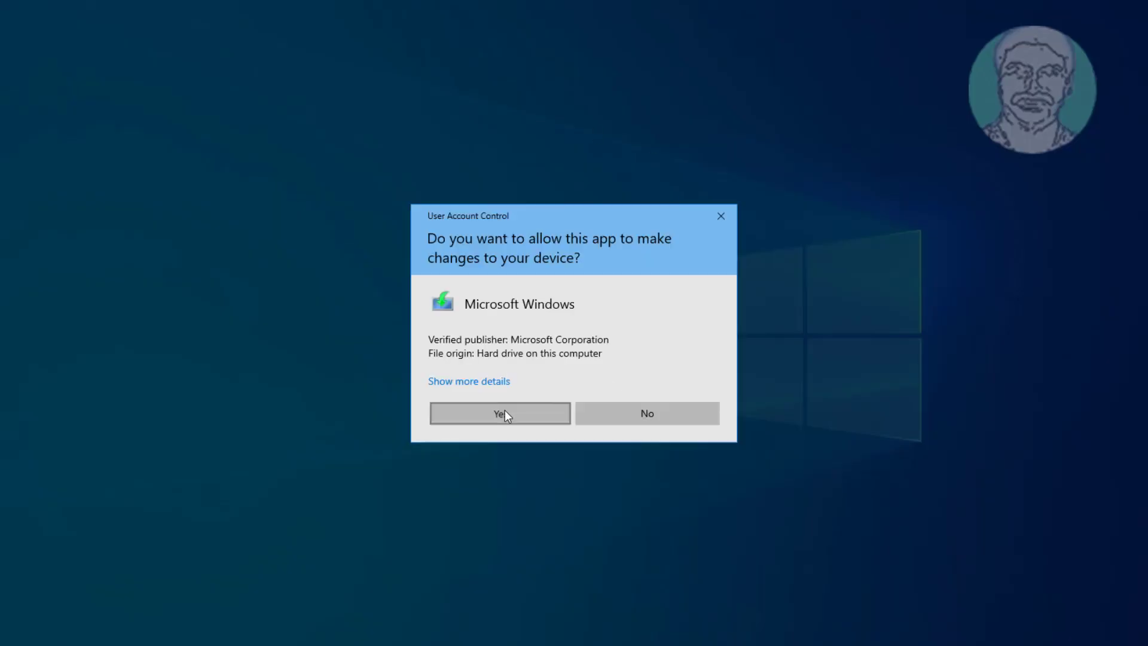
{"action": "left_click", "coordinate": [504, 413]}
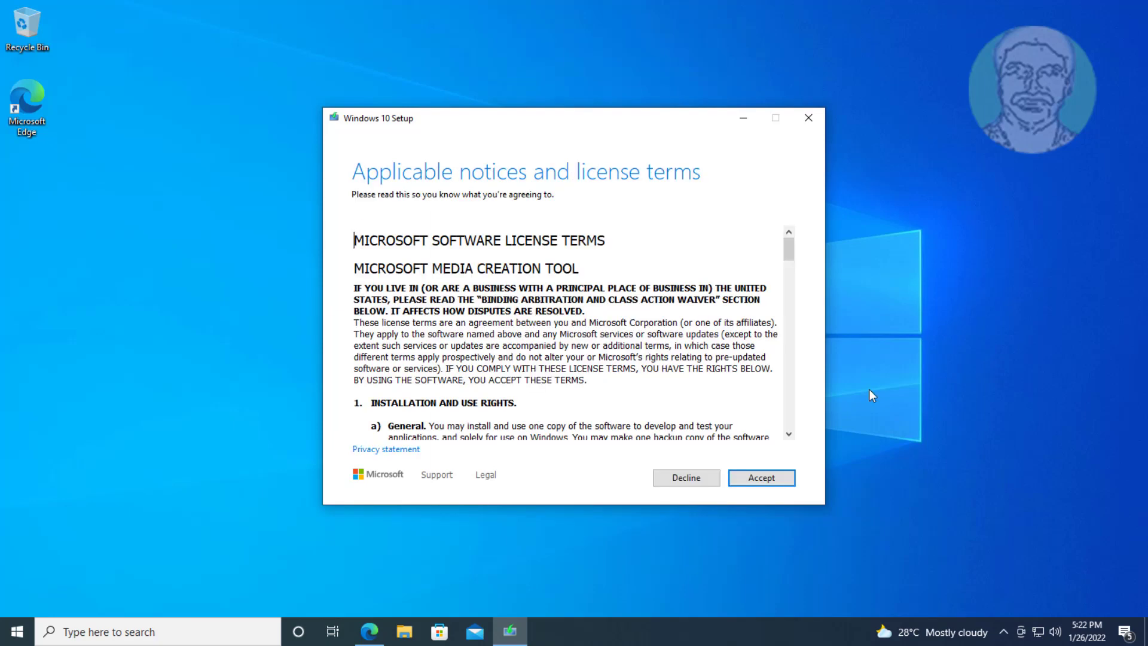
Step: Accept the license terms and choose 'Upgrade this PC now', keeping personal files and apps
{"action": "left_click", "coordinate": [774, 482]}
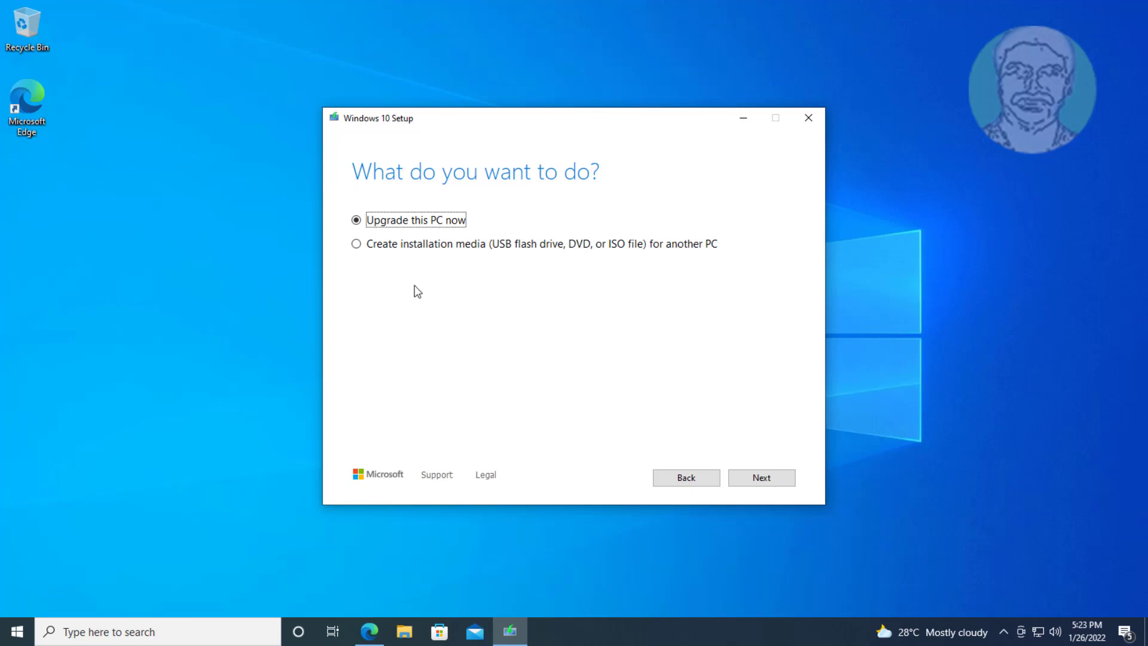
{"action": "left_click", "coordinate": [771, 475]}
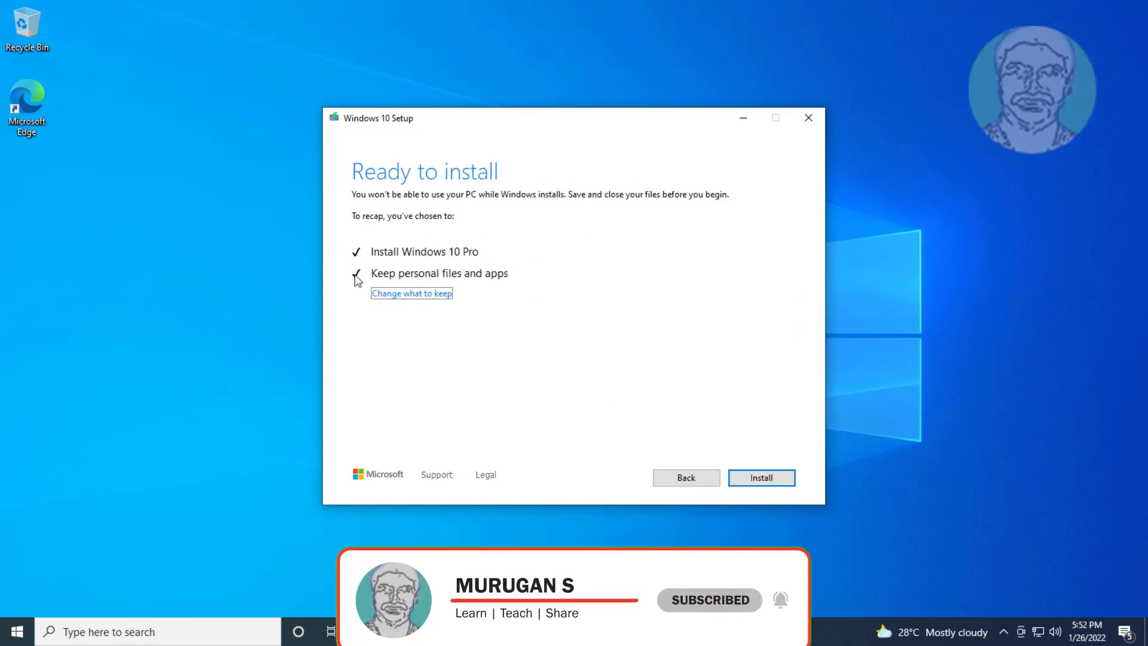
Step: Begin the Windows 10 in-place upgrade, keeping personal files and apps
{"action": "left_click", "coordinate": [784, 476]}
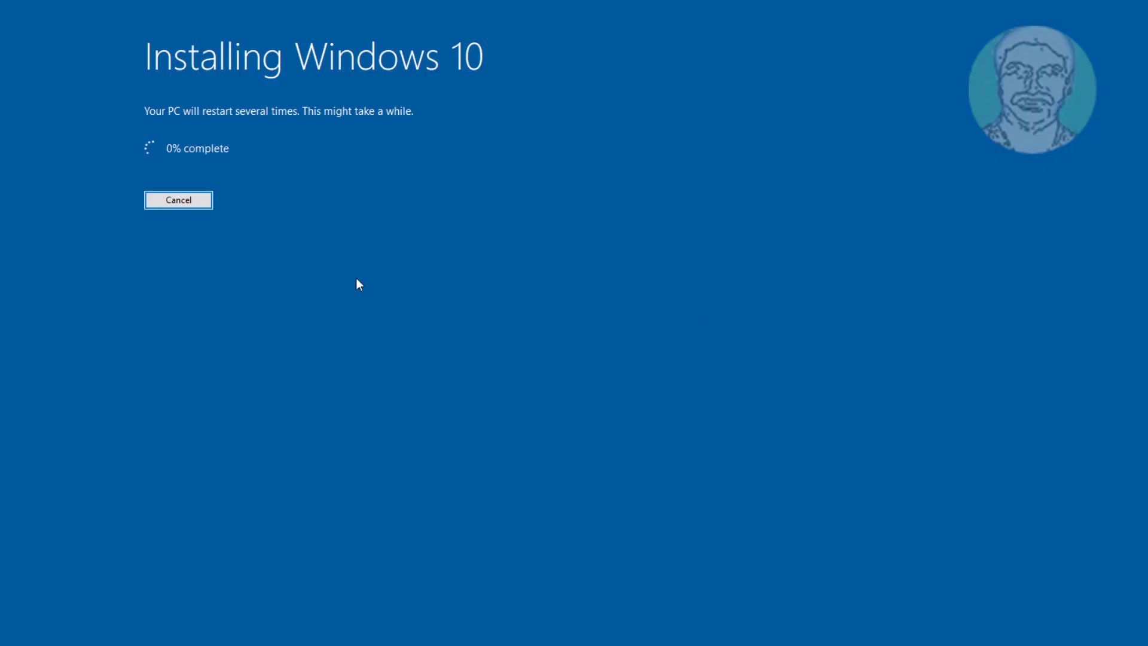